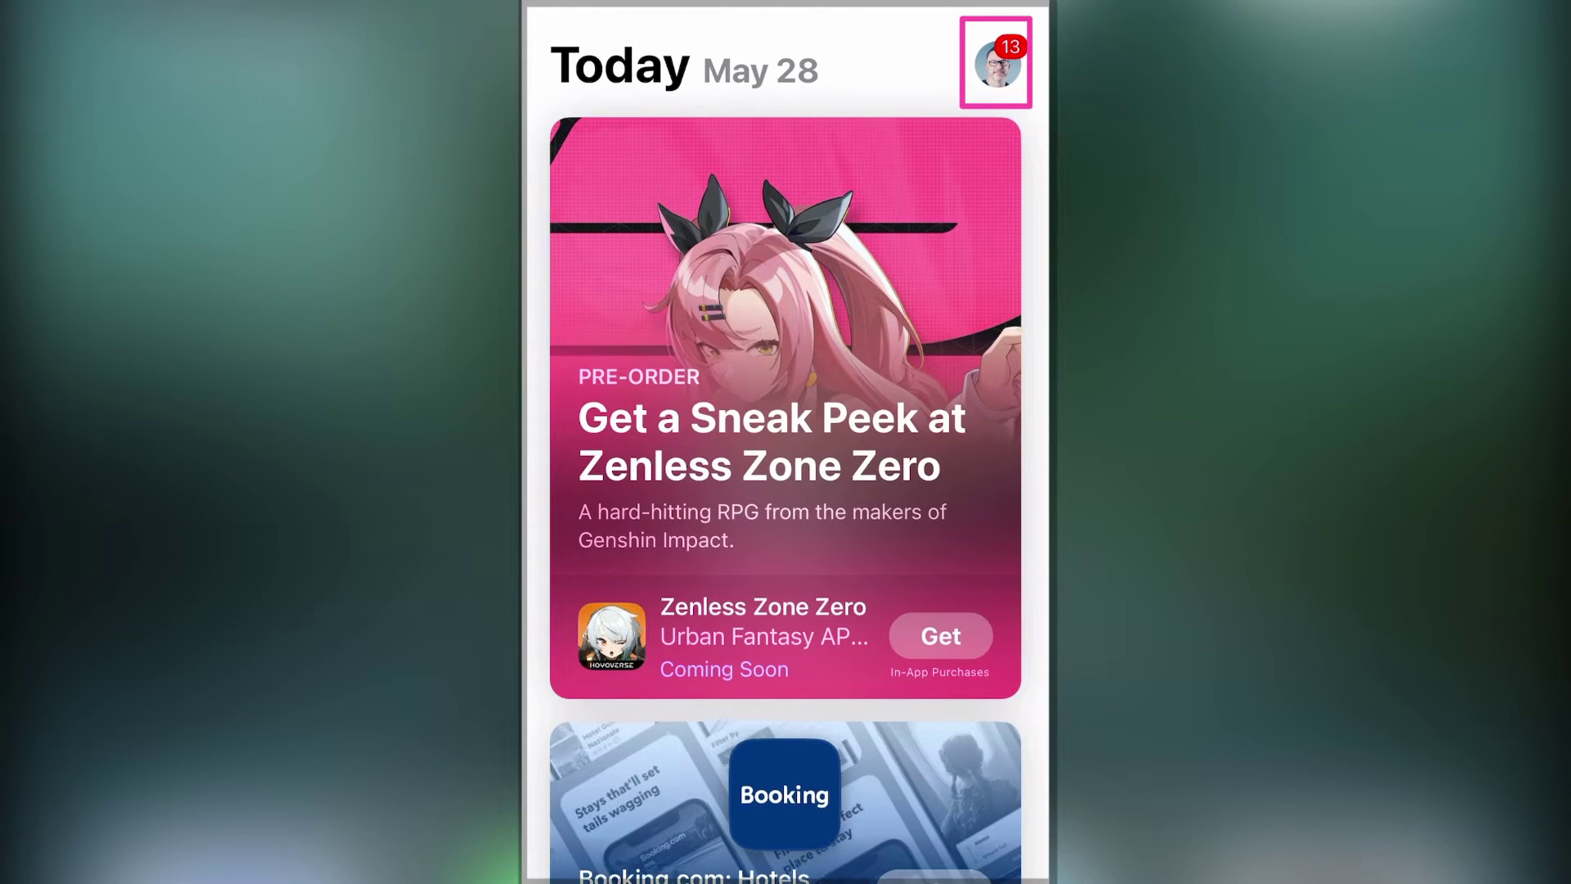
Step: Open the Account sheet from the profile avatar to reach the active subscriptions list
left_click(997, 63)
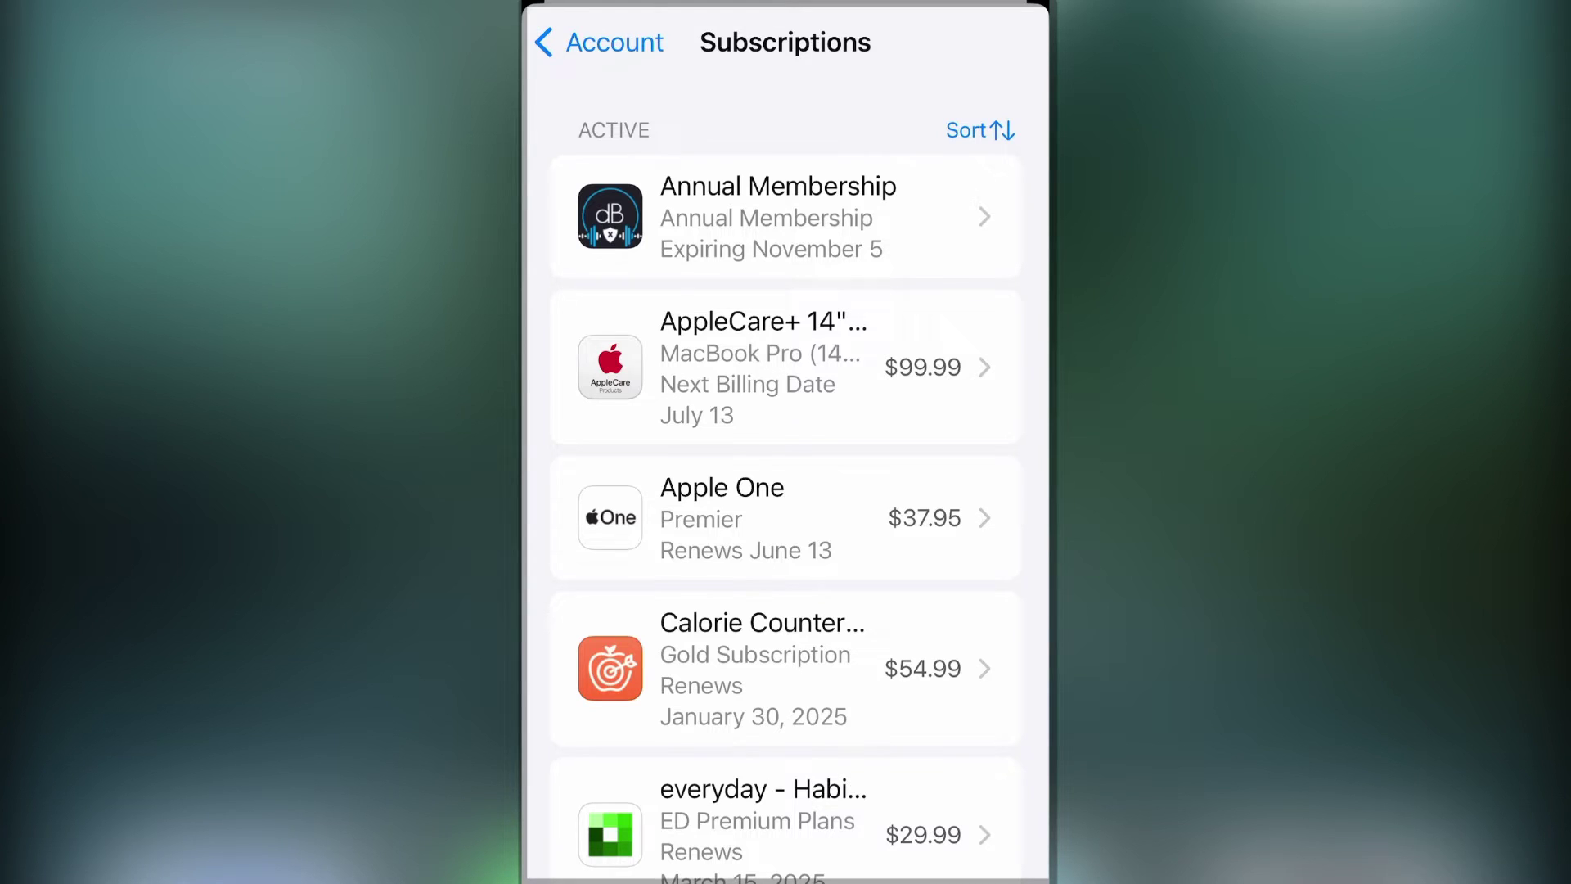
Step: Cancel and confirm the Merriam-Webster Dictionary subscription so it expires April 29, 2025
scroll(786, 491, "down", 3)
left_click(761, 785)
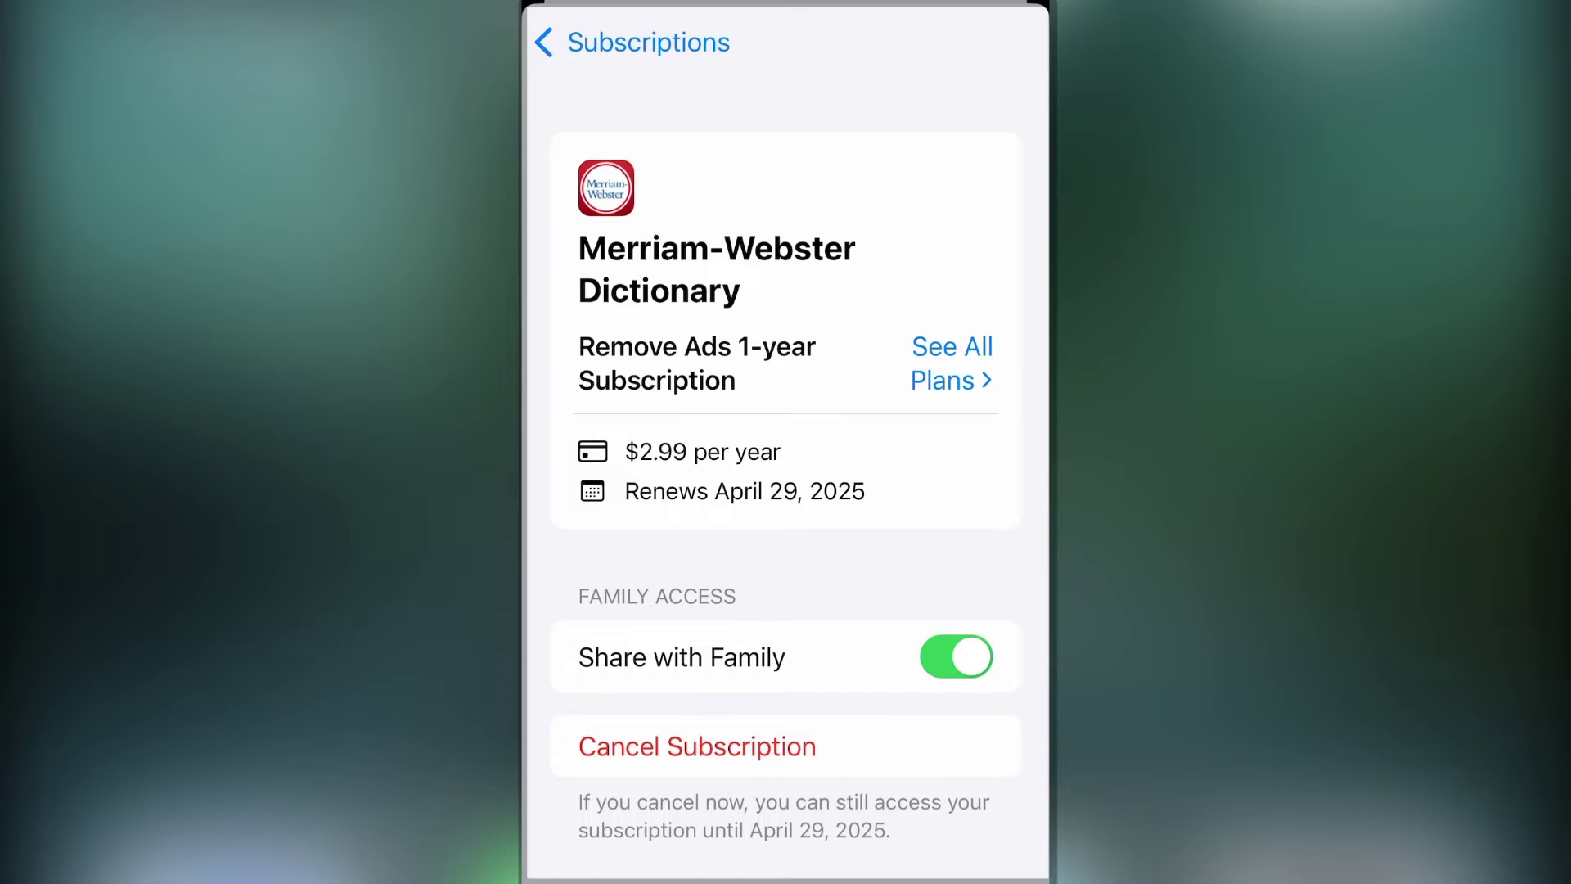
left_click(697, 746)
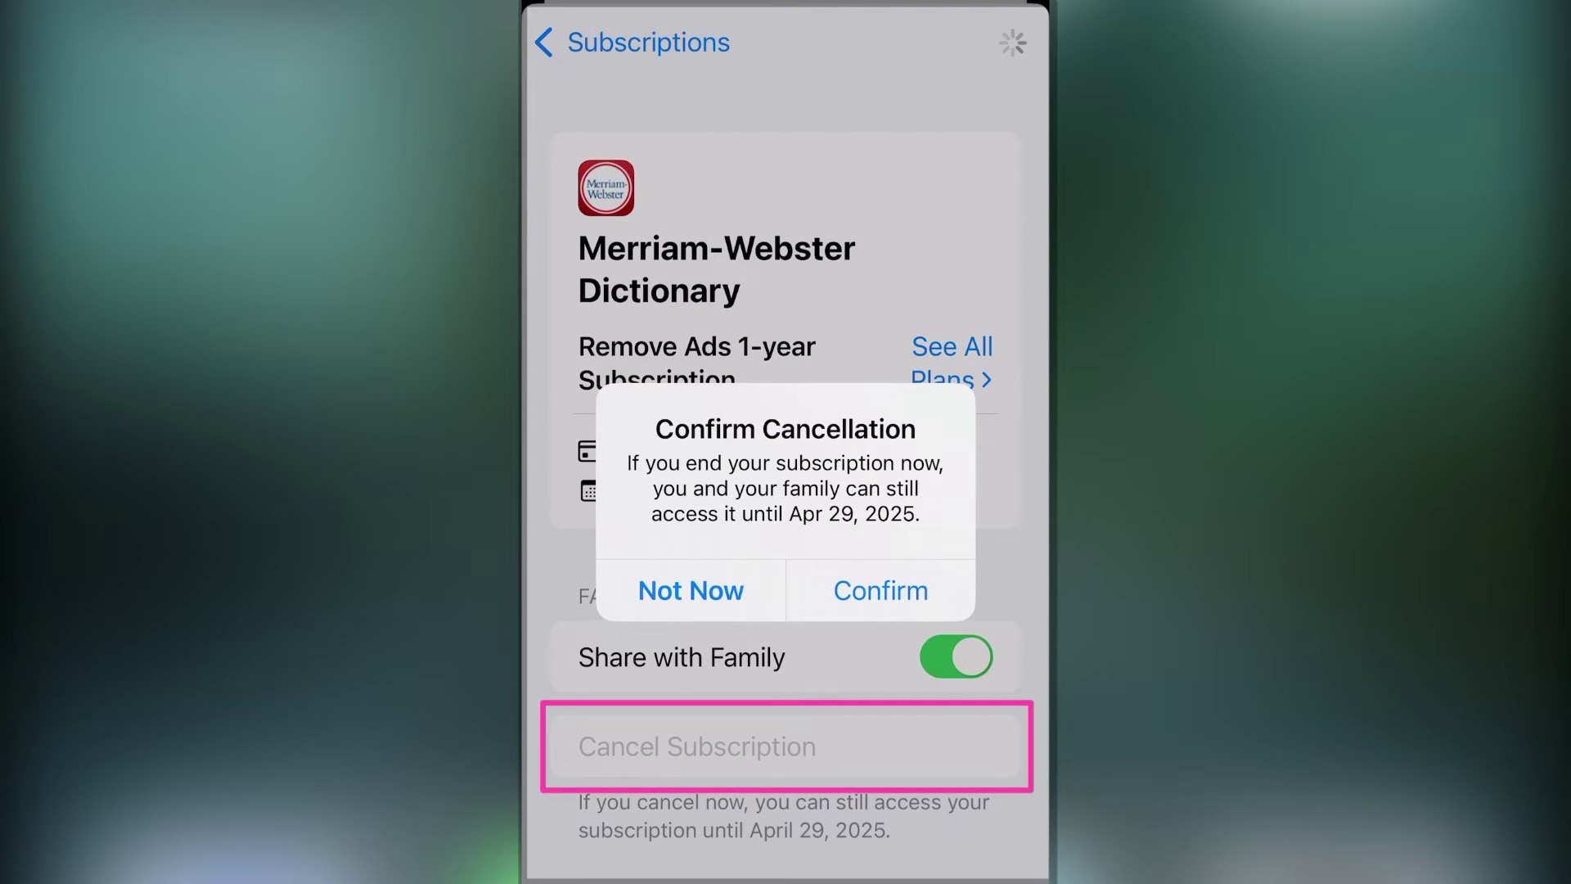
left_click(880, 590)
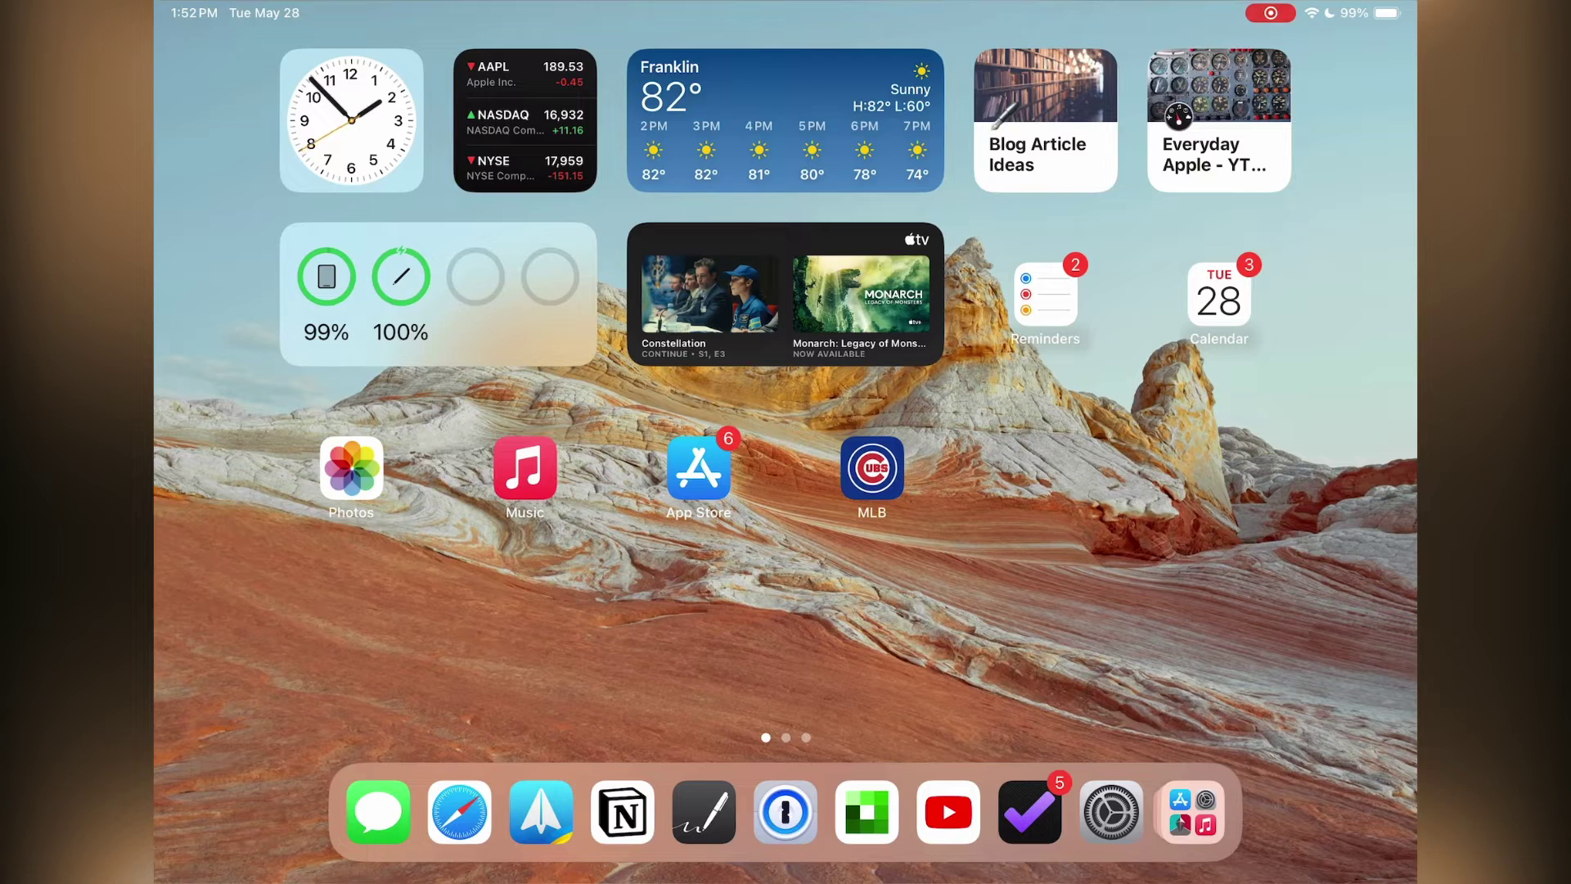
Step: On iPad, launch the App Store and open Merriam-Webster Dictionary from the account's Subscriptions list
left_click(698, 467)
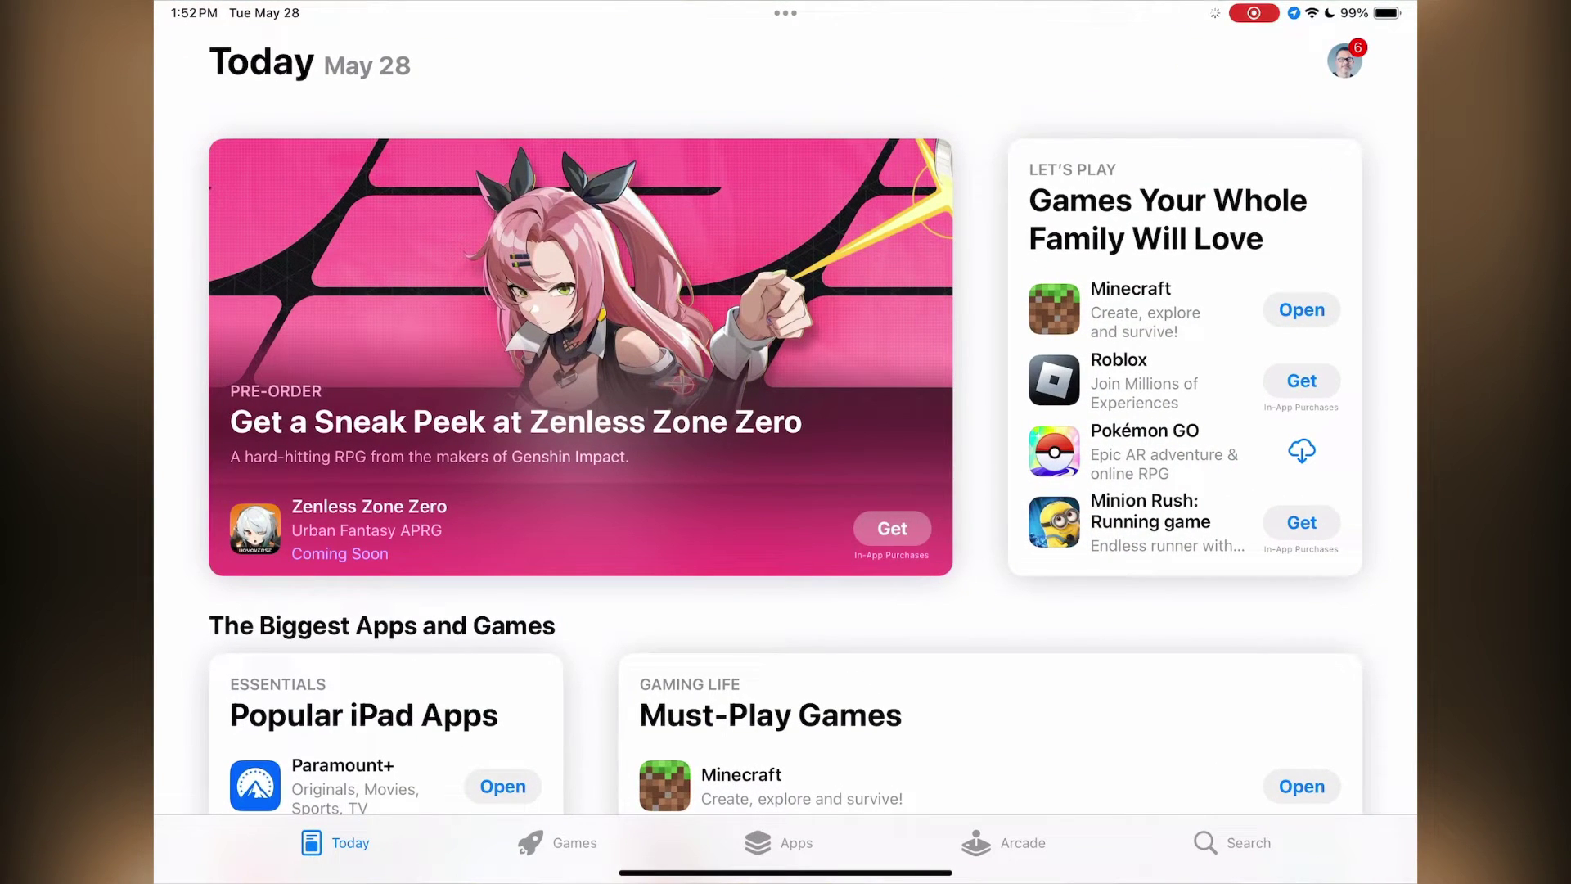
left_click(1344, 59)
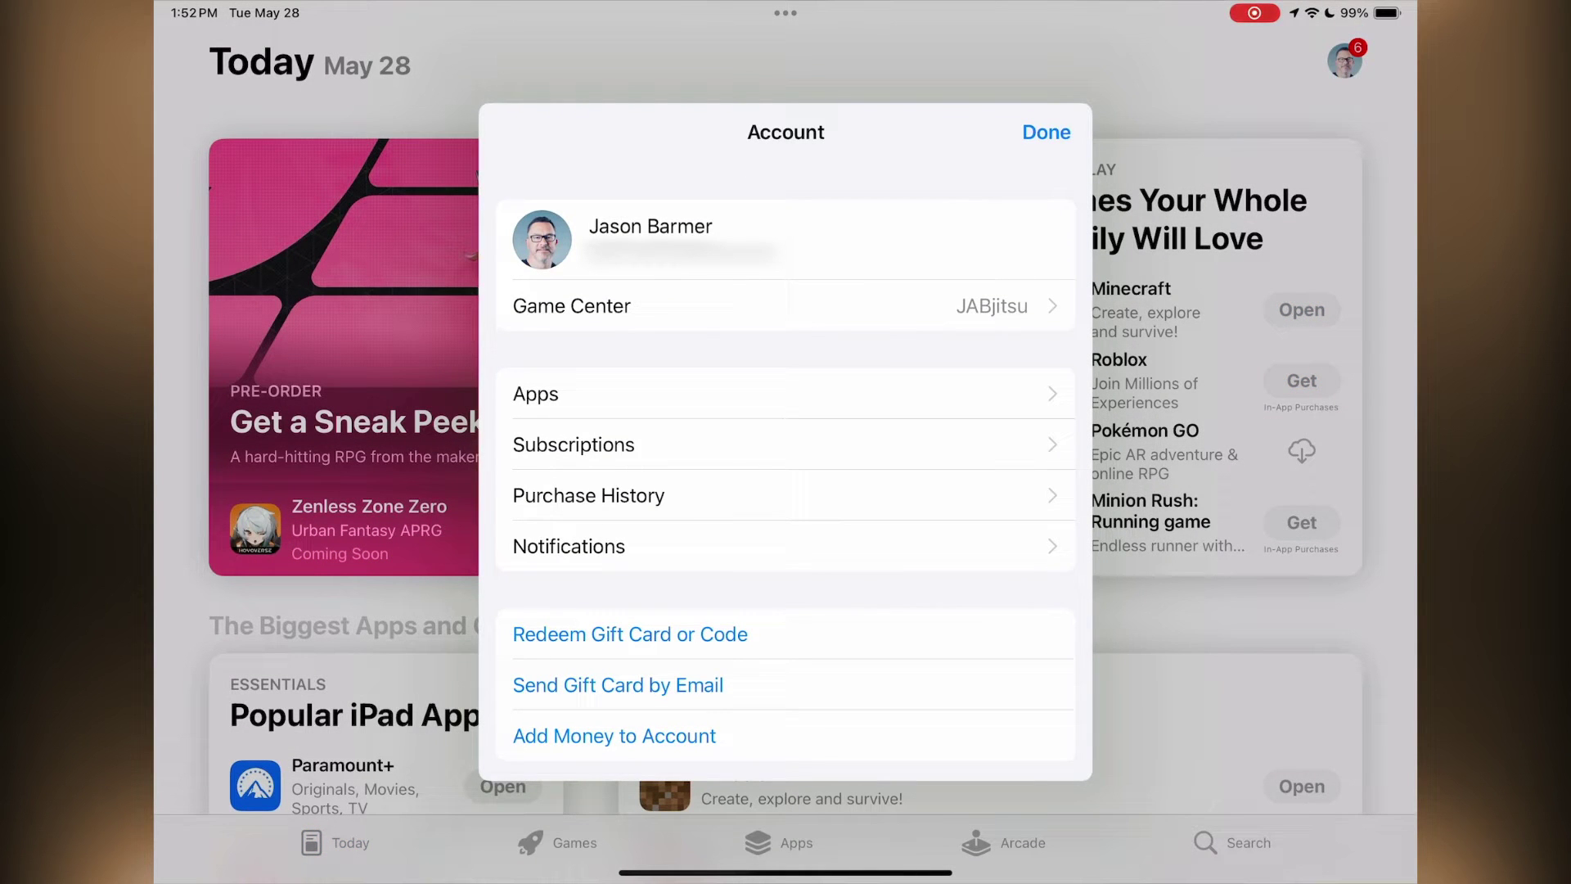
left_click(574, 444)
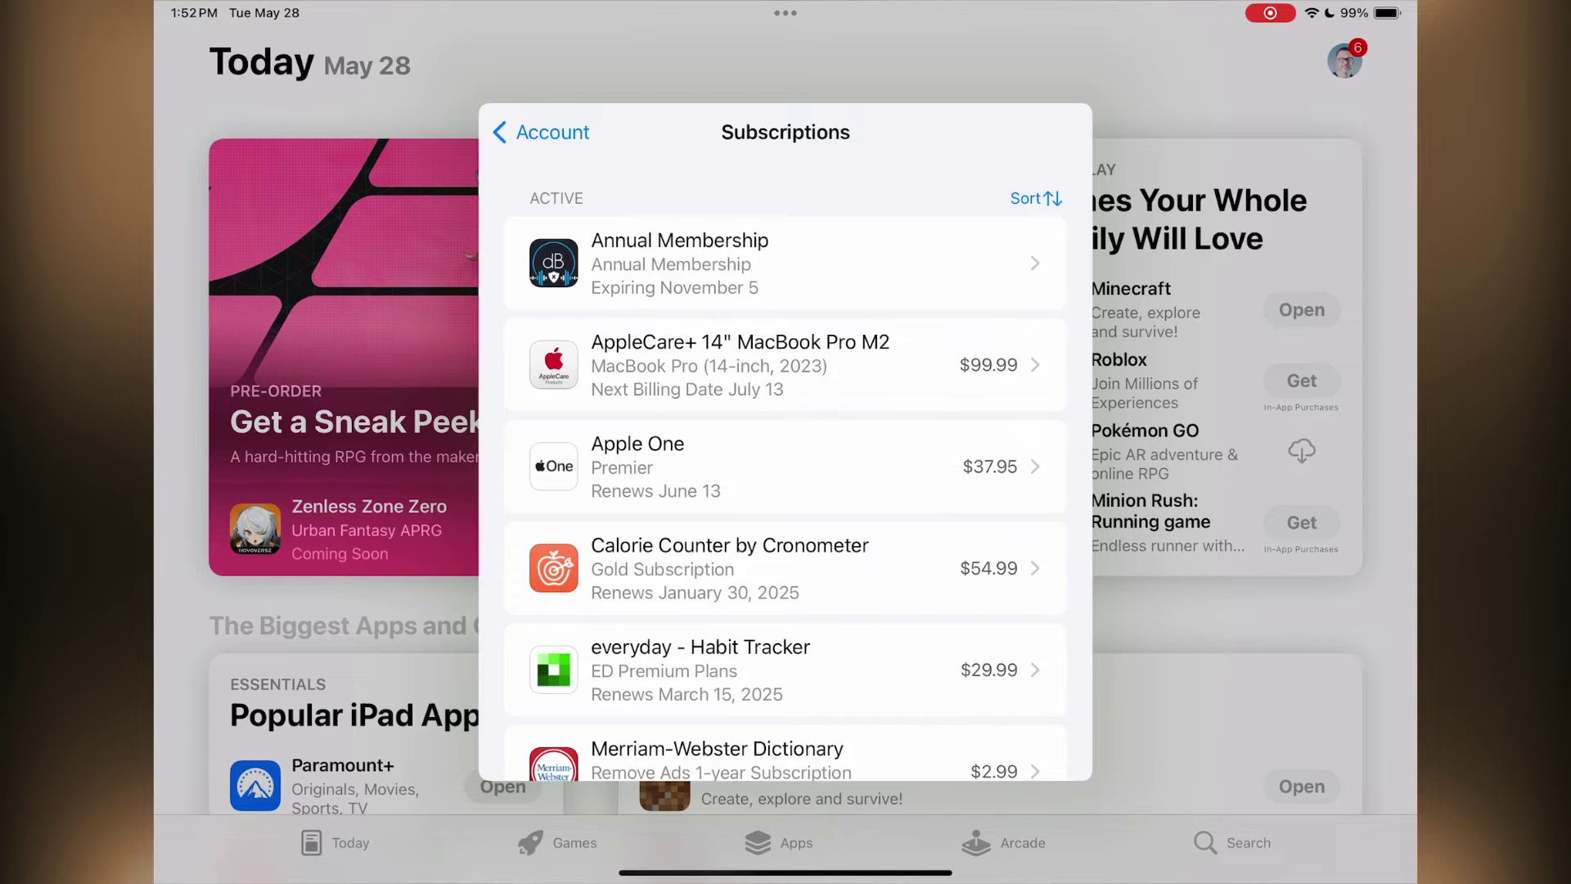
scroll(786, 442, "down", 7)
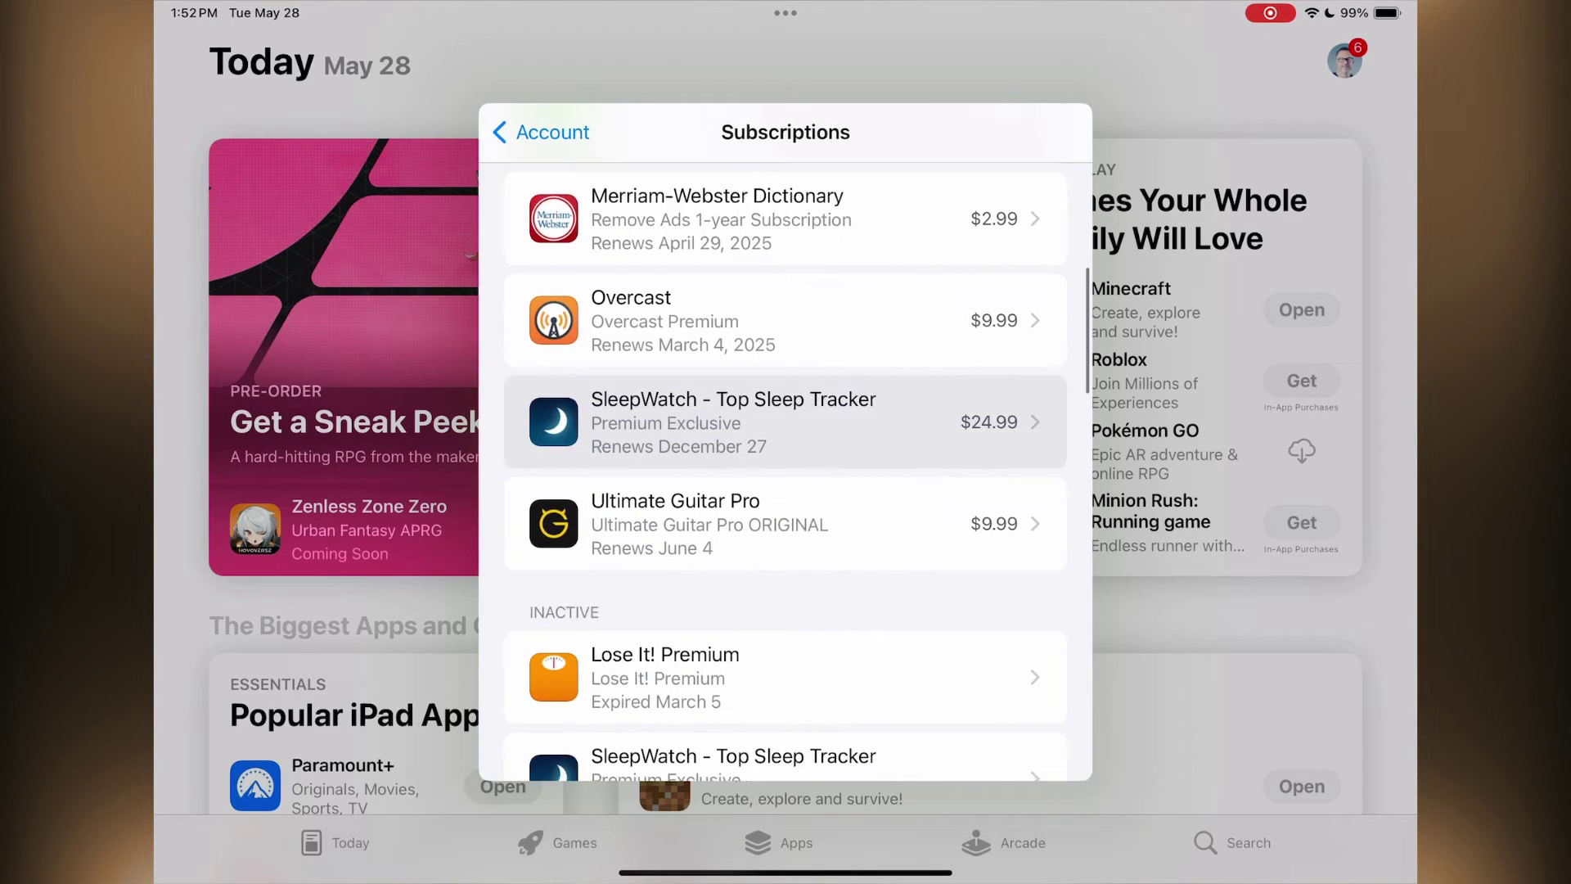
scroll(785, 471, "up", 4)
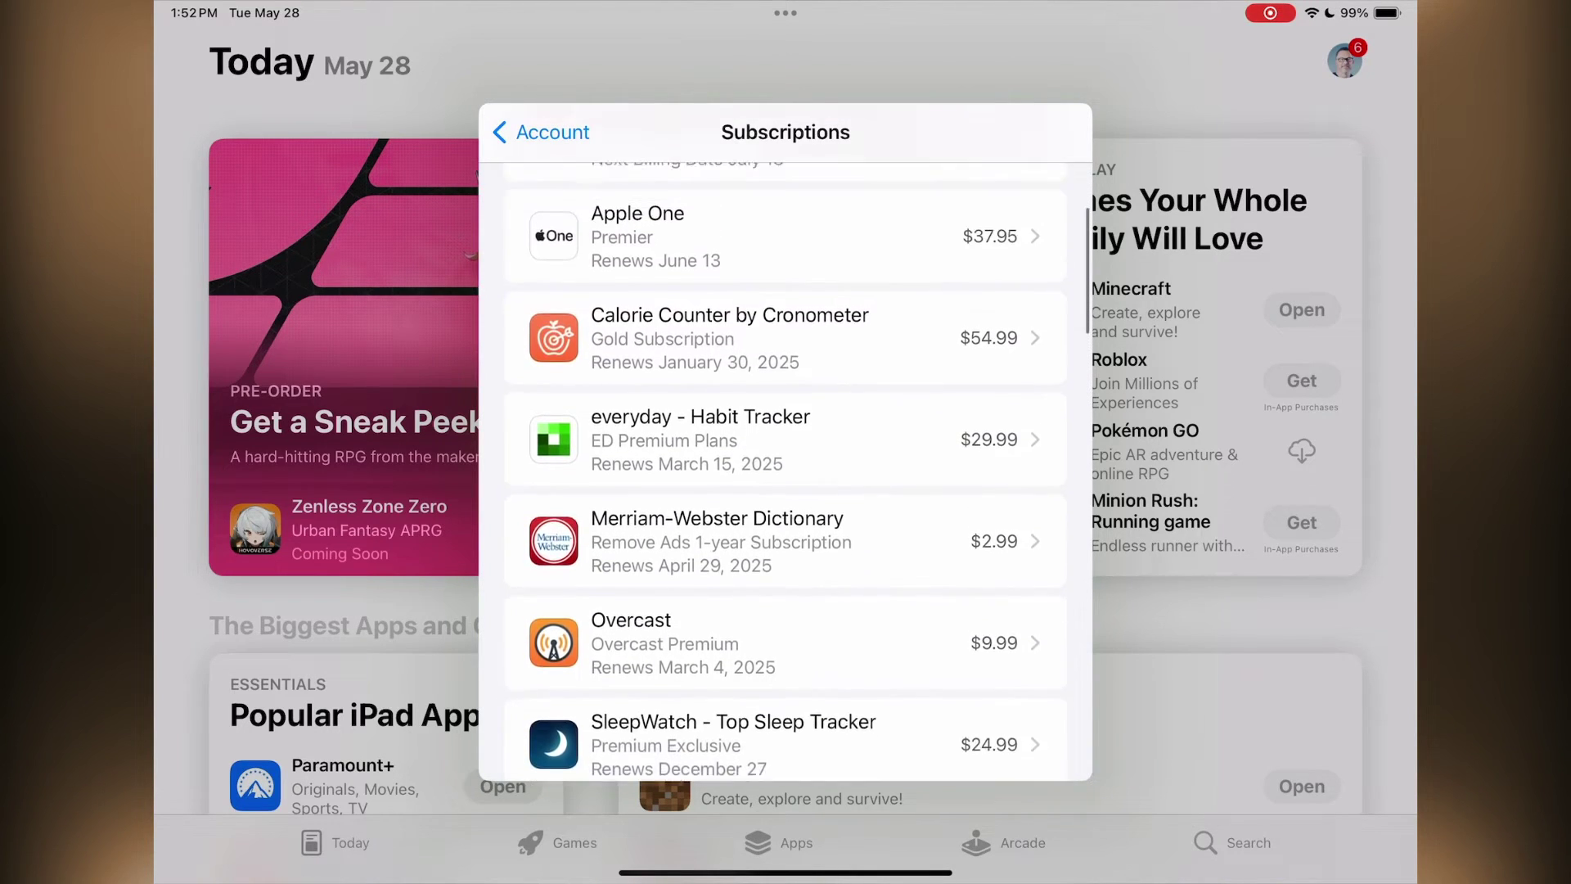
left_click(720, 590)
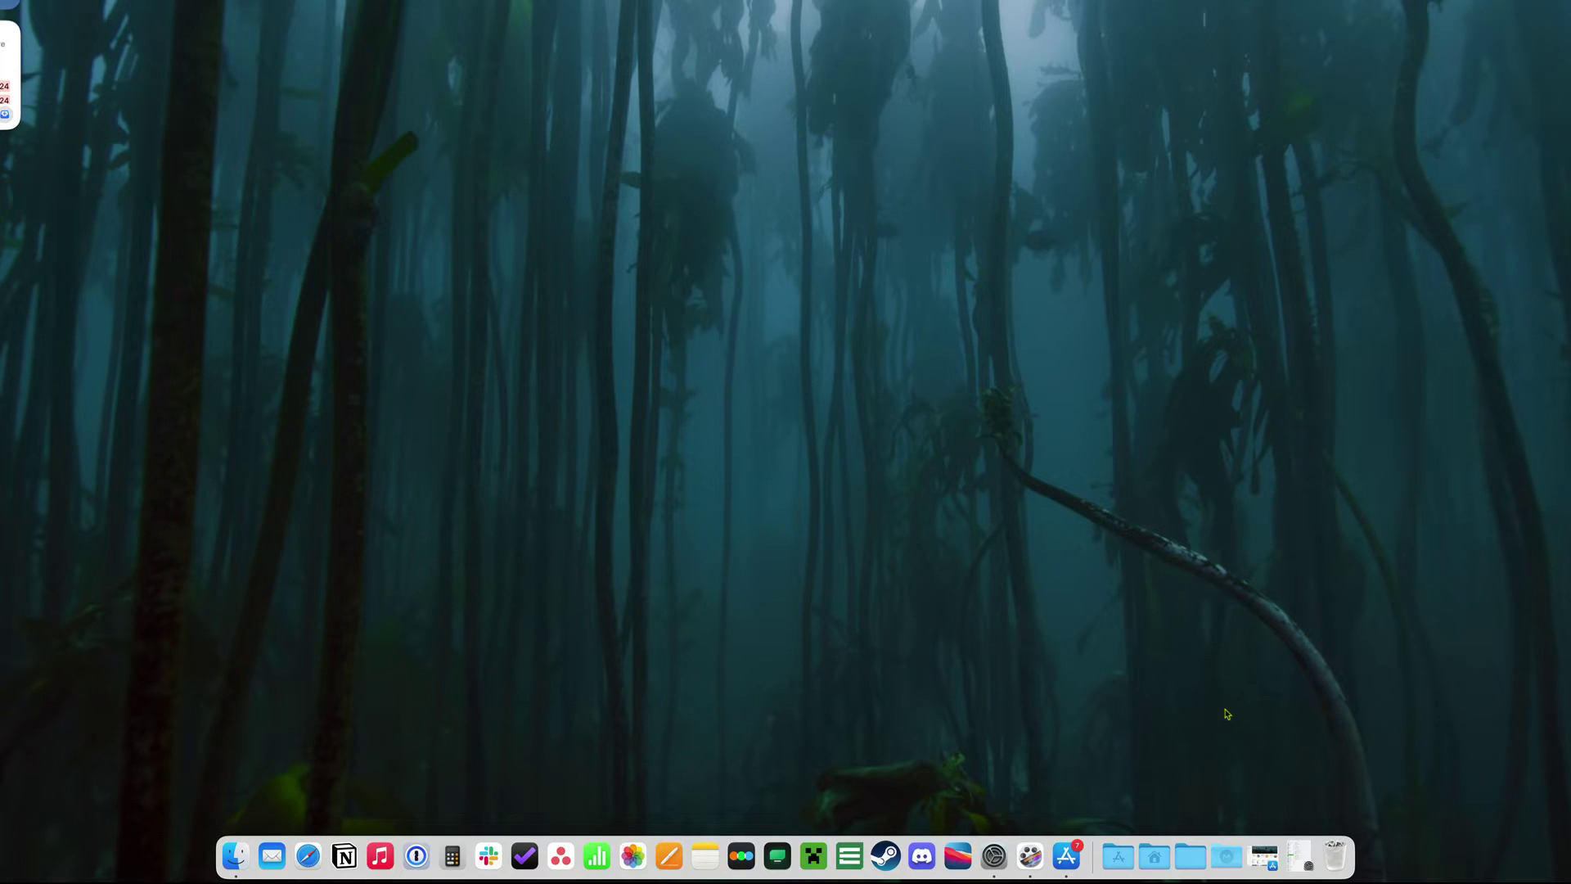
Step: Launch the Mac App Store from the Dock, landing on Discover
left_click(1068, 858)
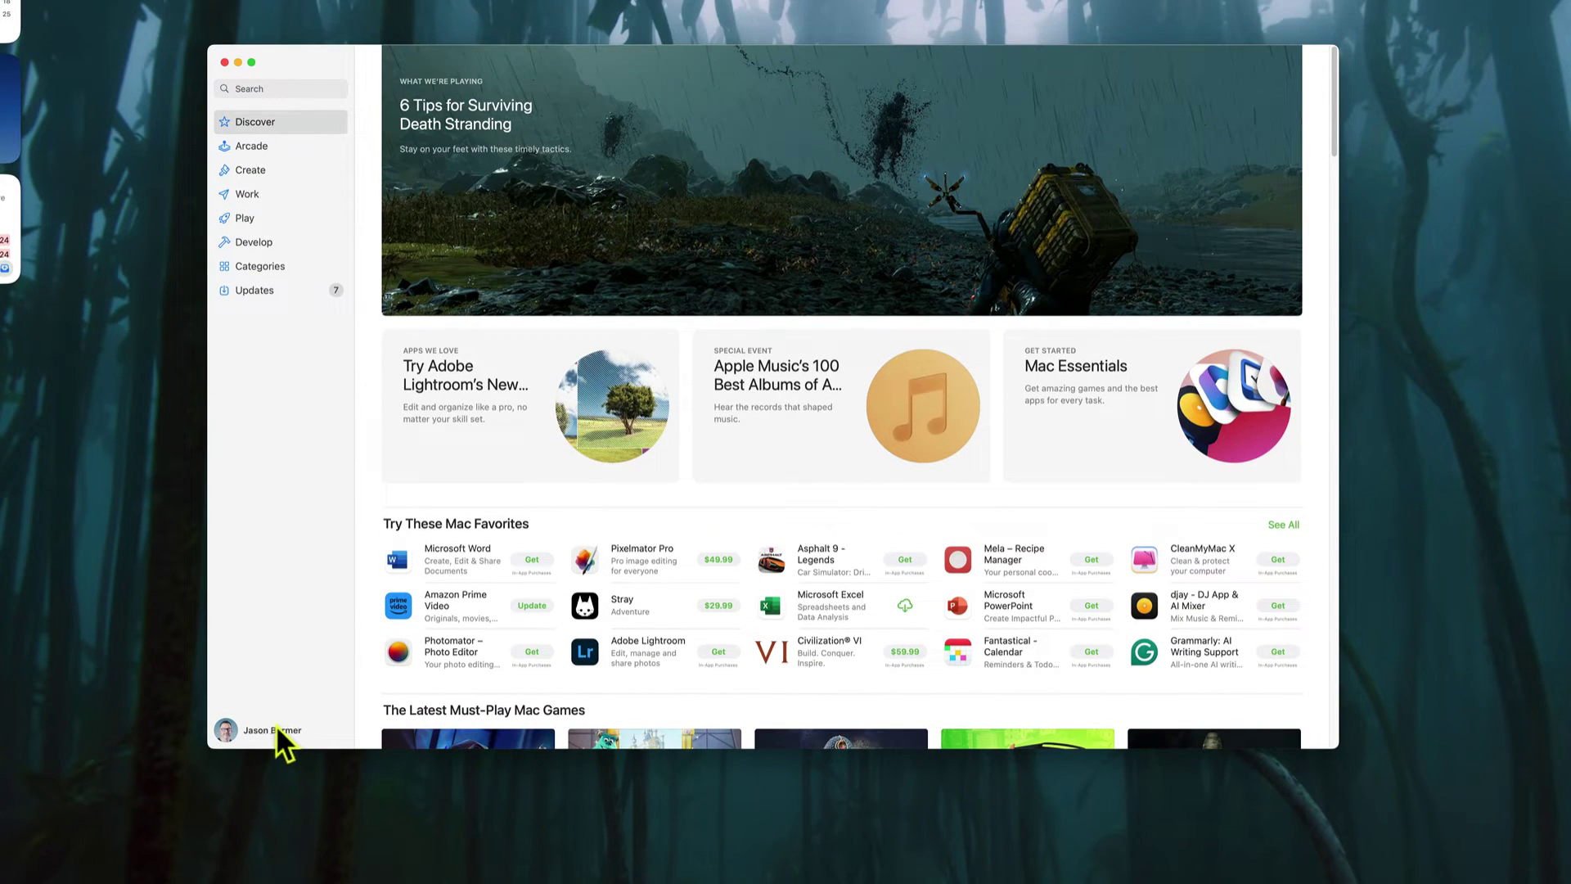
Step: Open Account Settings from the sidebar account page and scroll to the Manage section
left_click(231, 730)
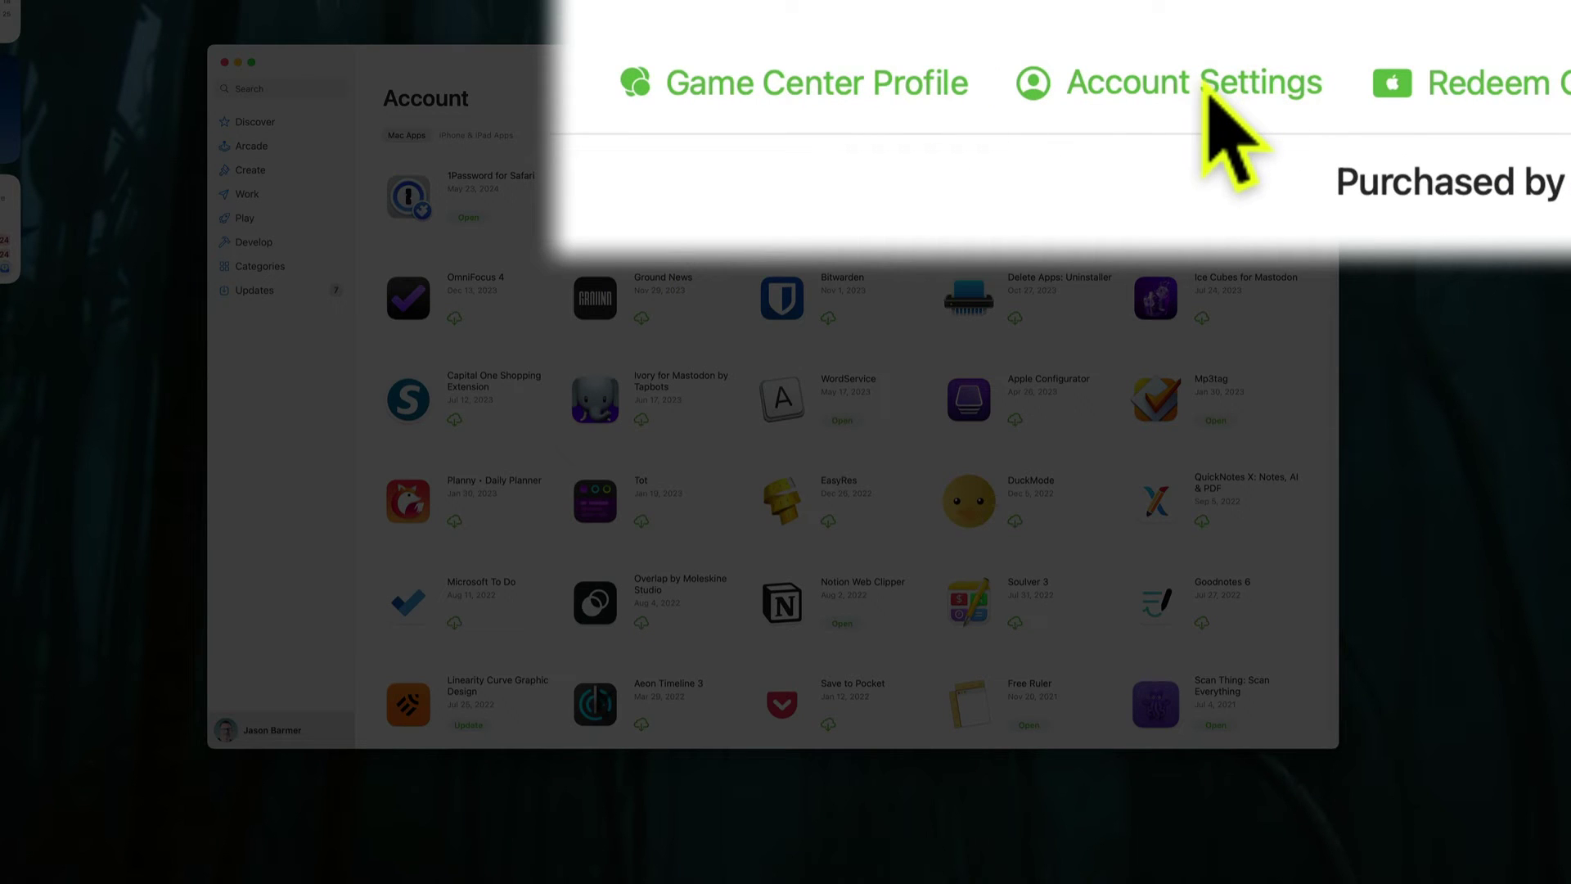
left_click(1122, 97)
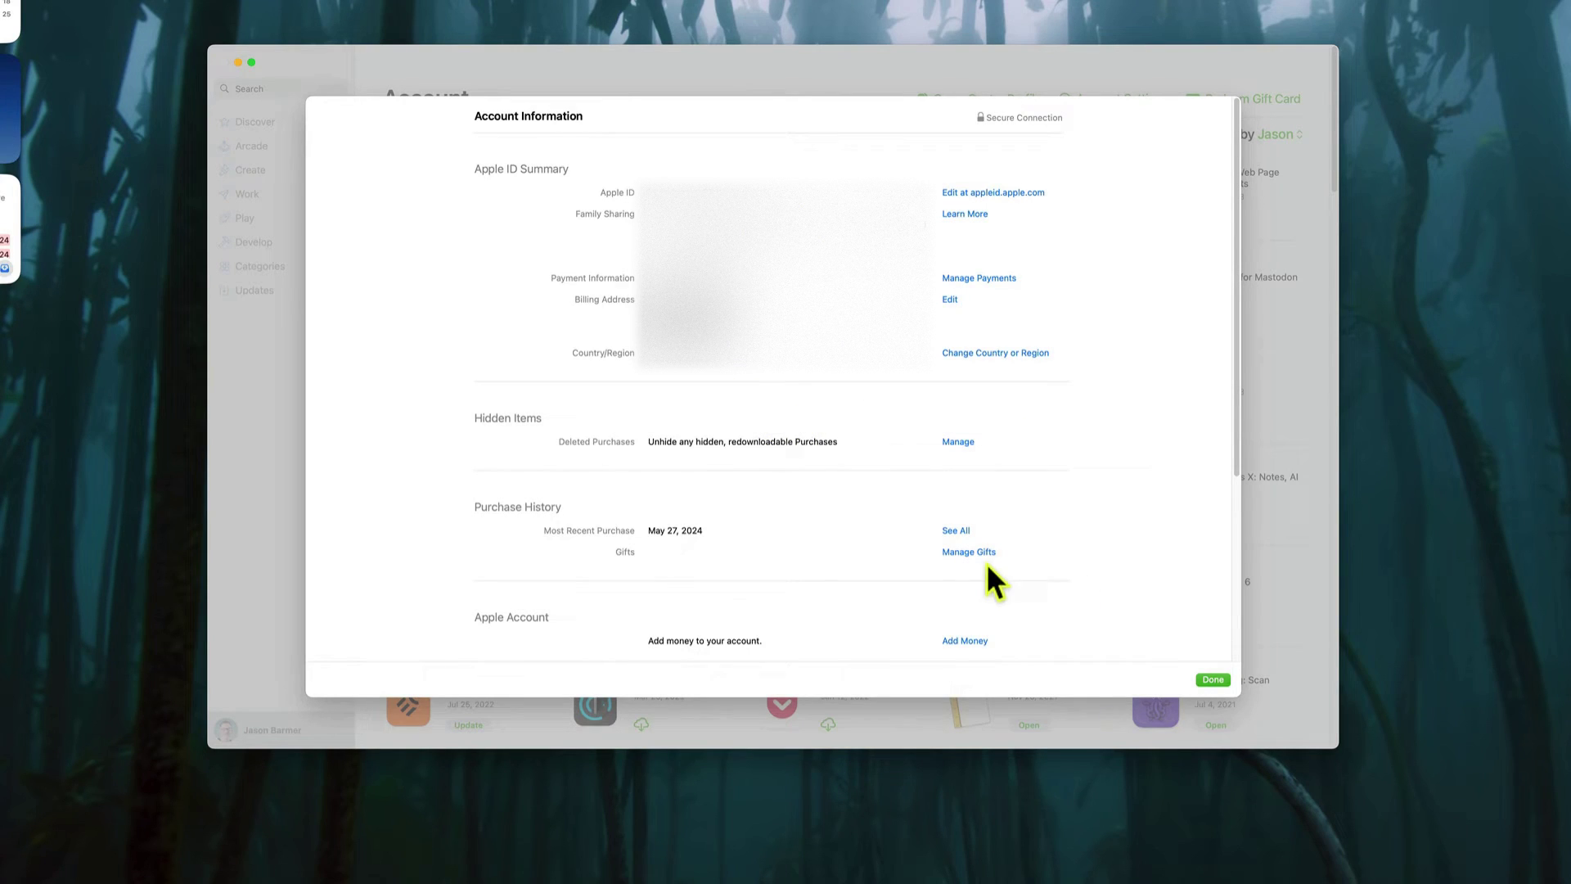
scroll(930, 471, "down", 4)
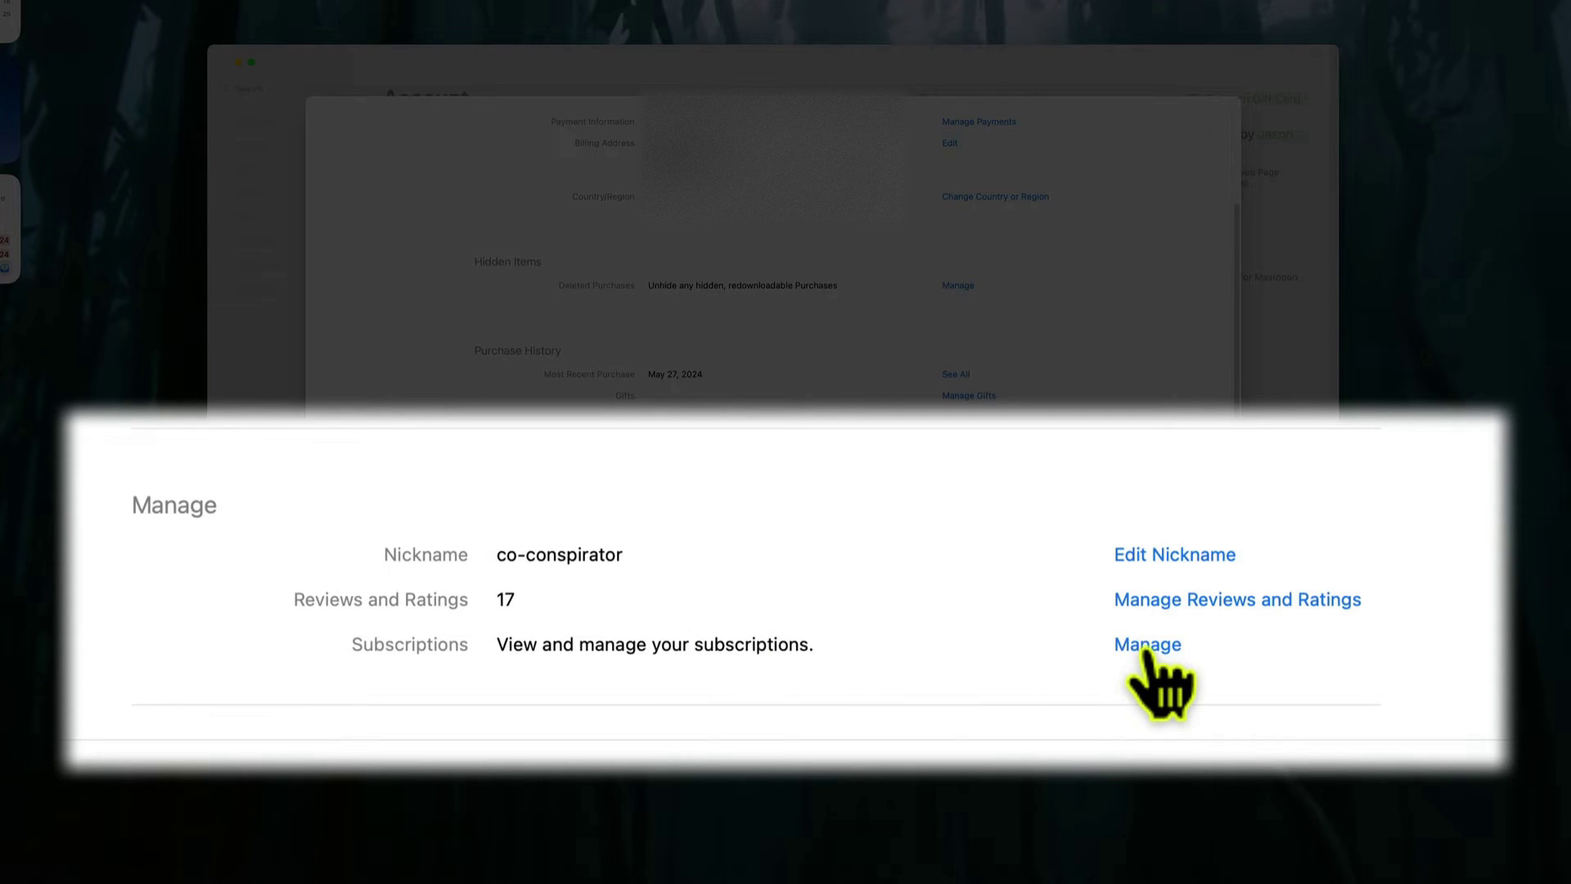
Step: Start cancelling Calorie Counter's subscription but choose Not Now, keeping its January 30, 2025 renewal
left_click(1144, 646)
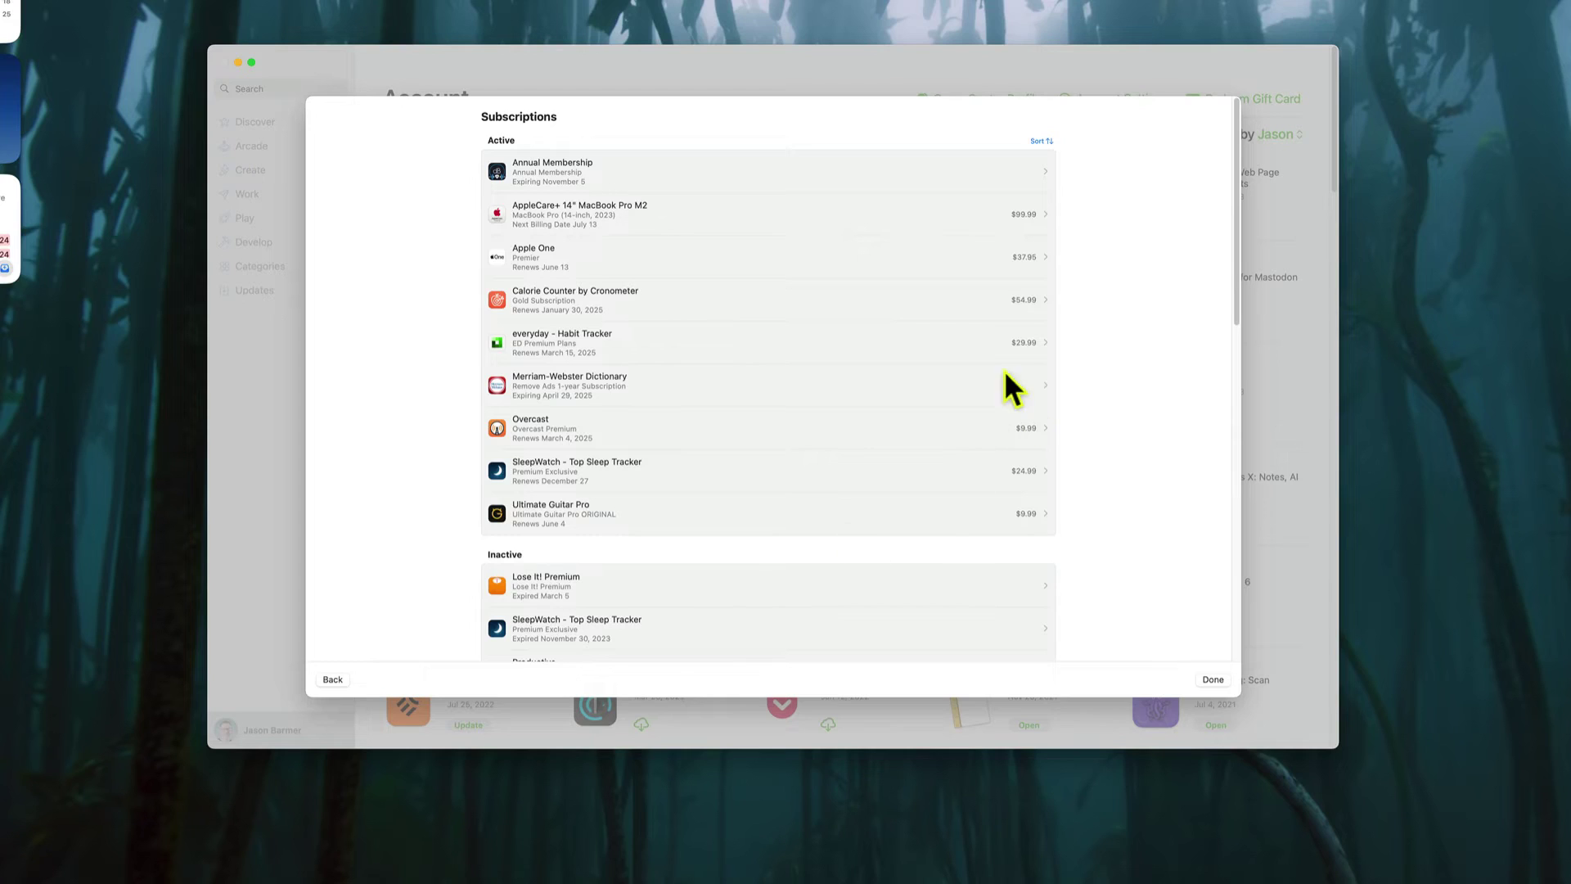
left_click(825, 300)
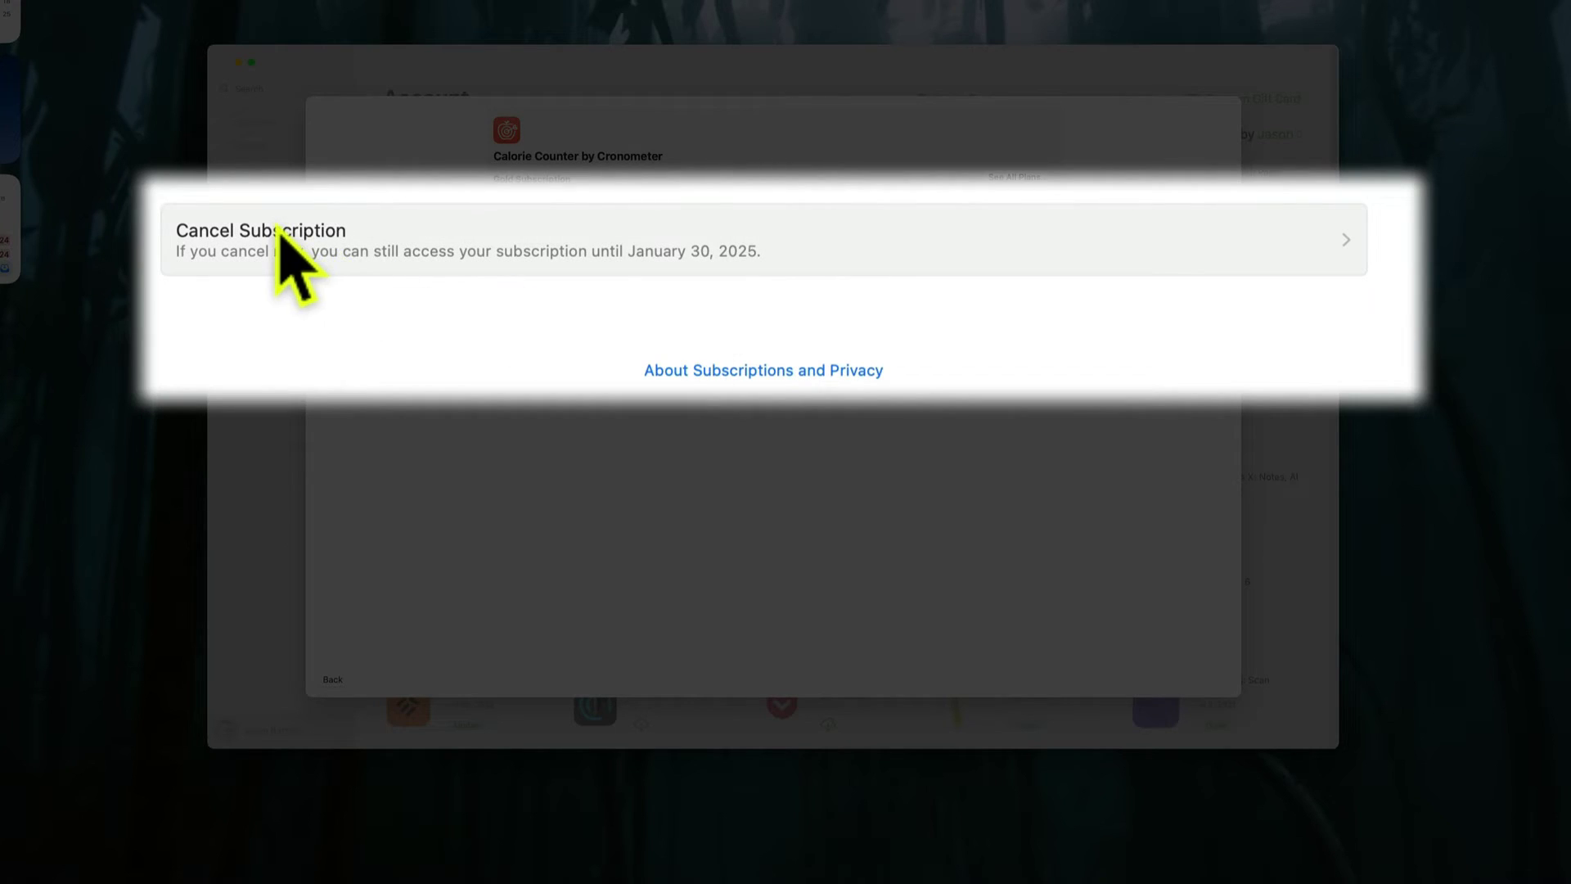
left_click(519, 269)
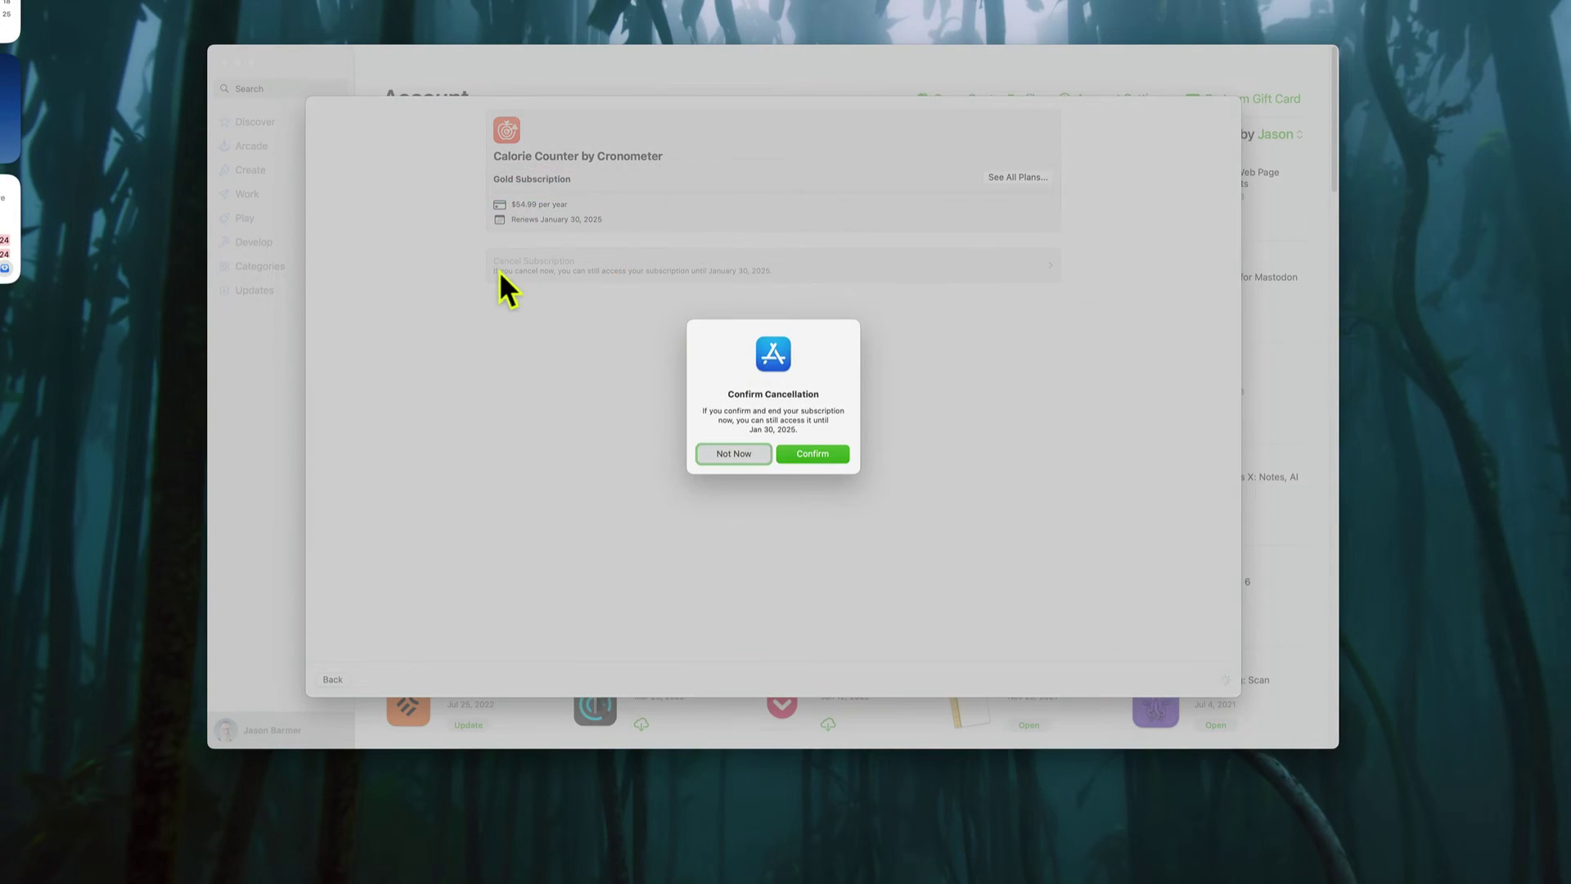
left_click(740, 452)
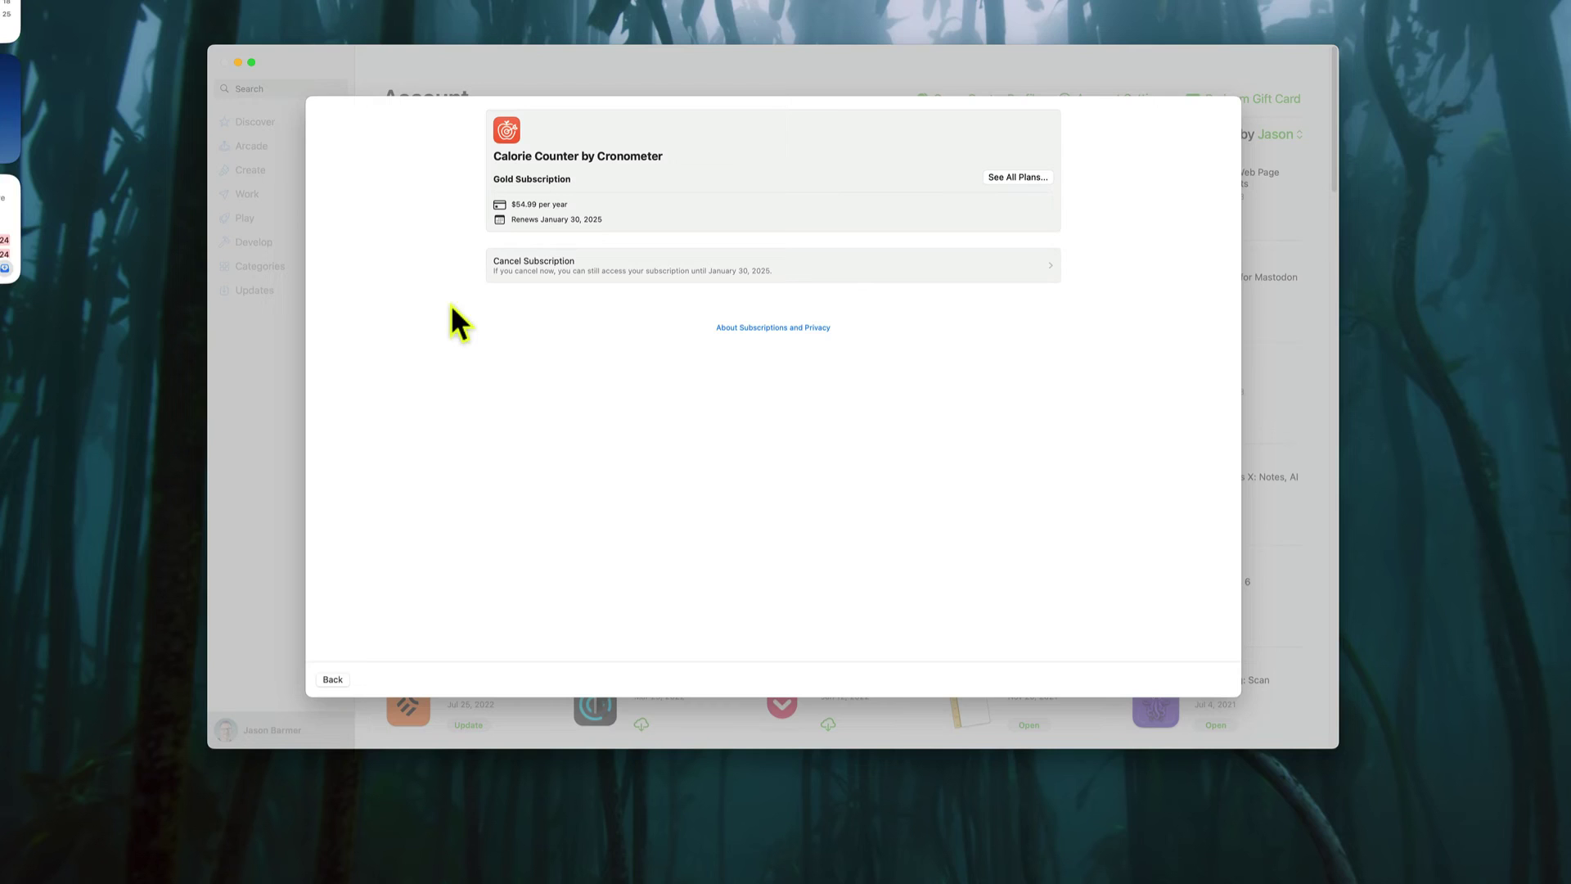
Step: Go back from Calorie Counter's details and close the subscriptions list with Done
left_click(339, 675)
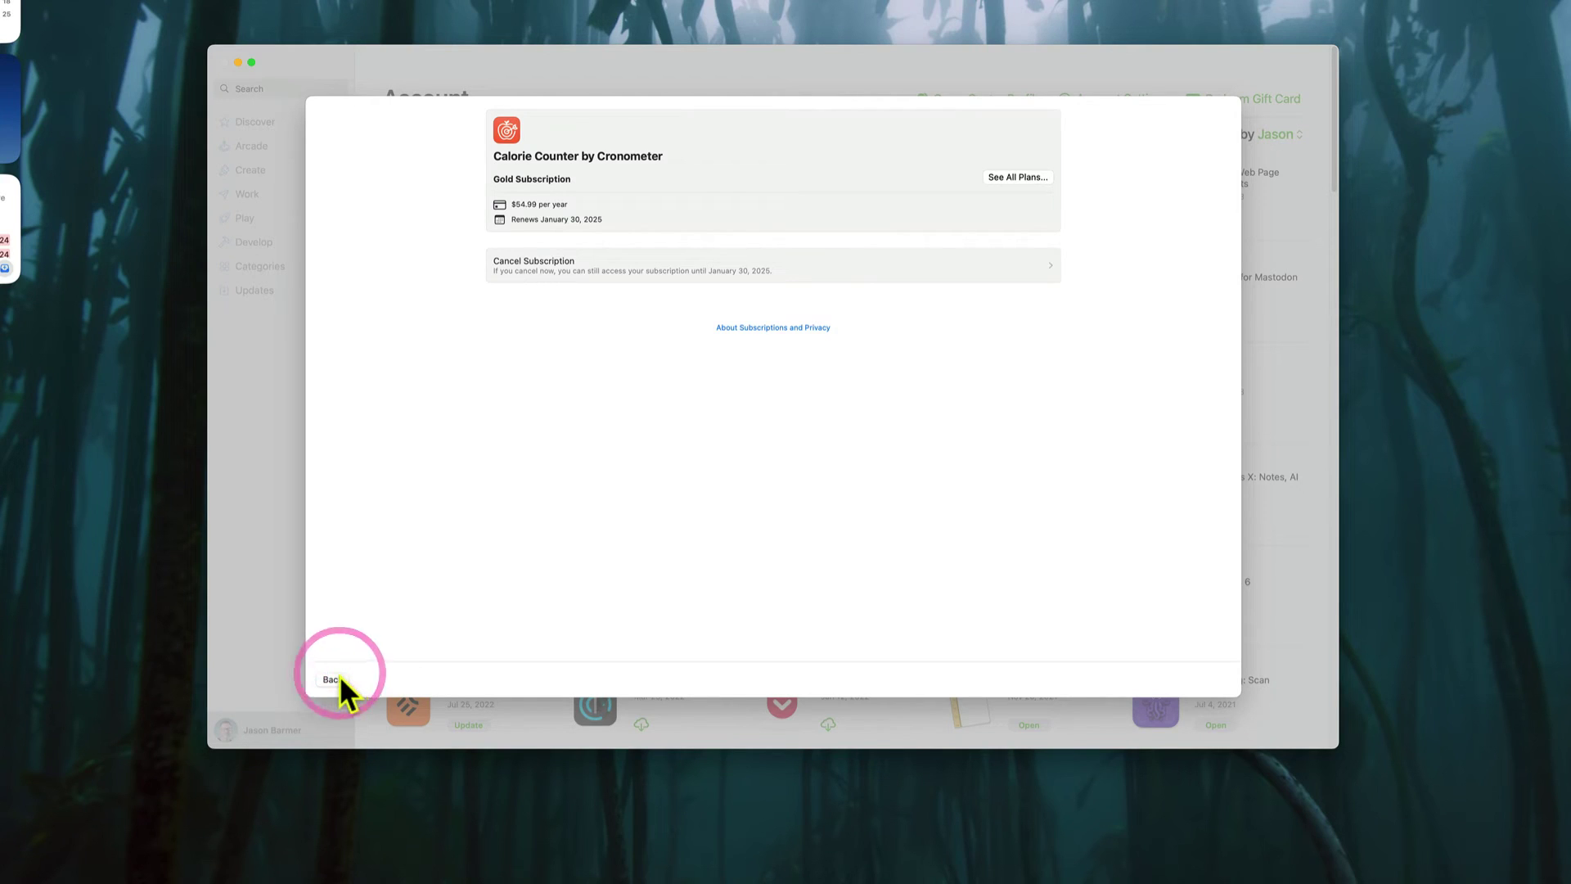
left_click(339, 679)
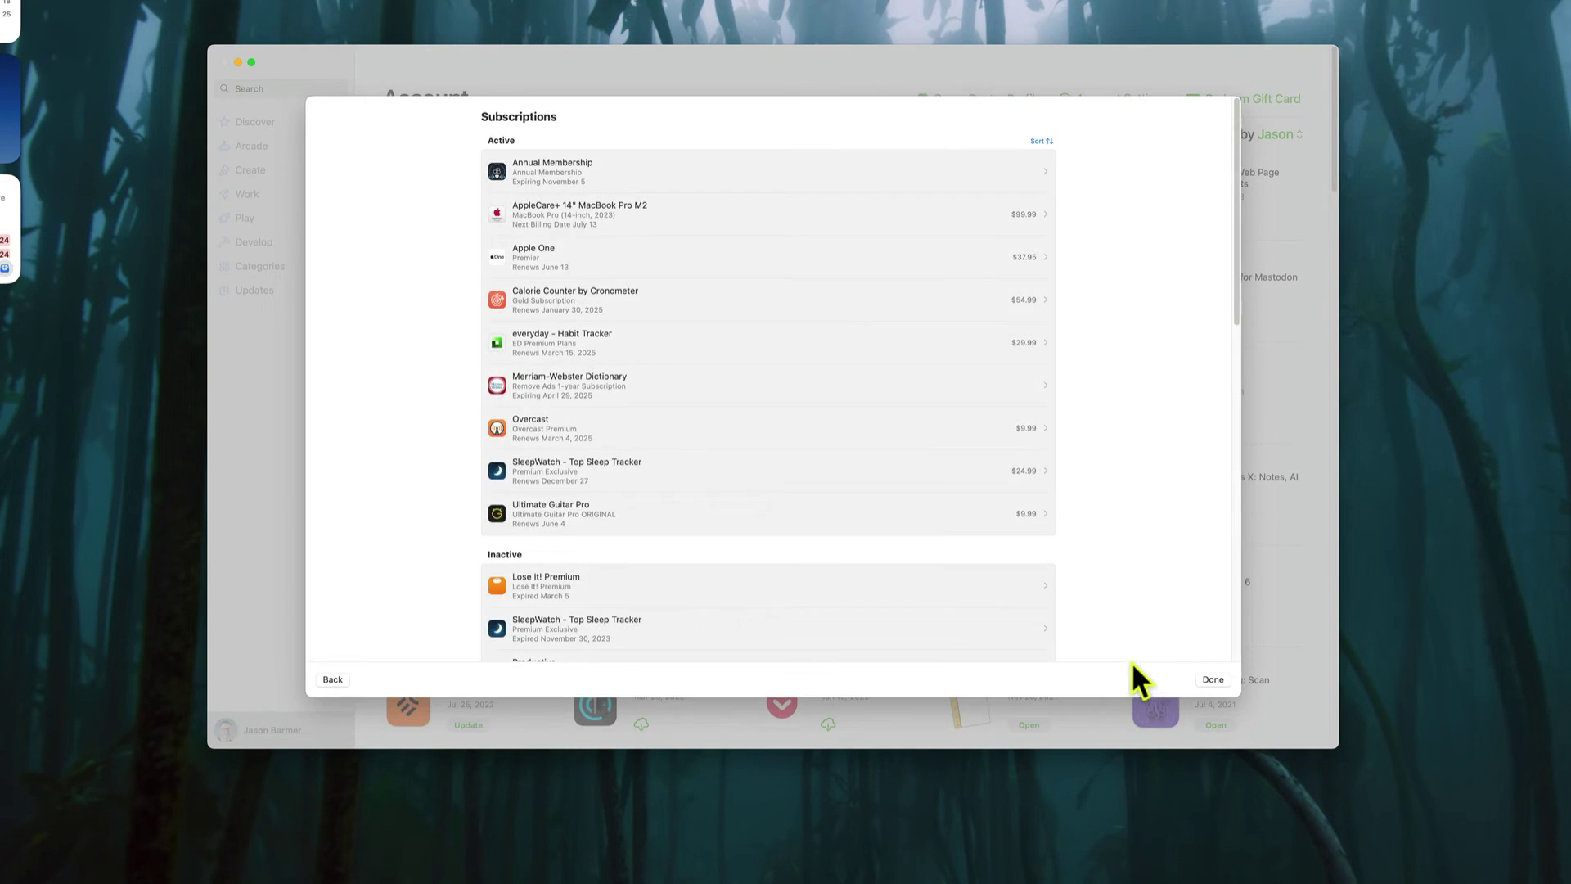
left_click(1211, 681)
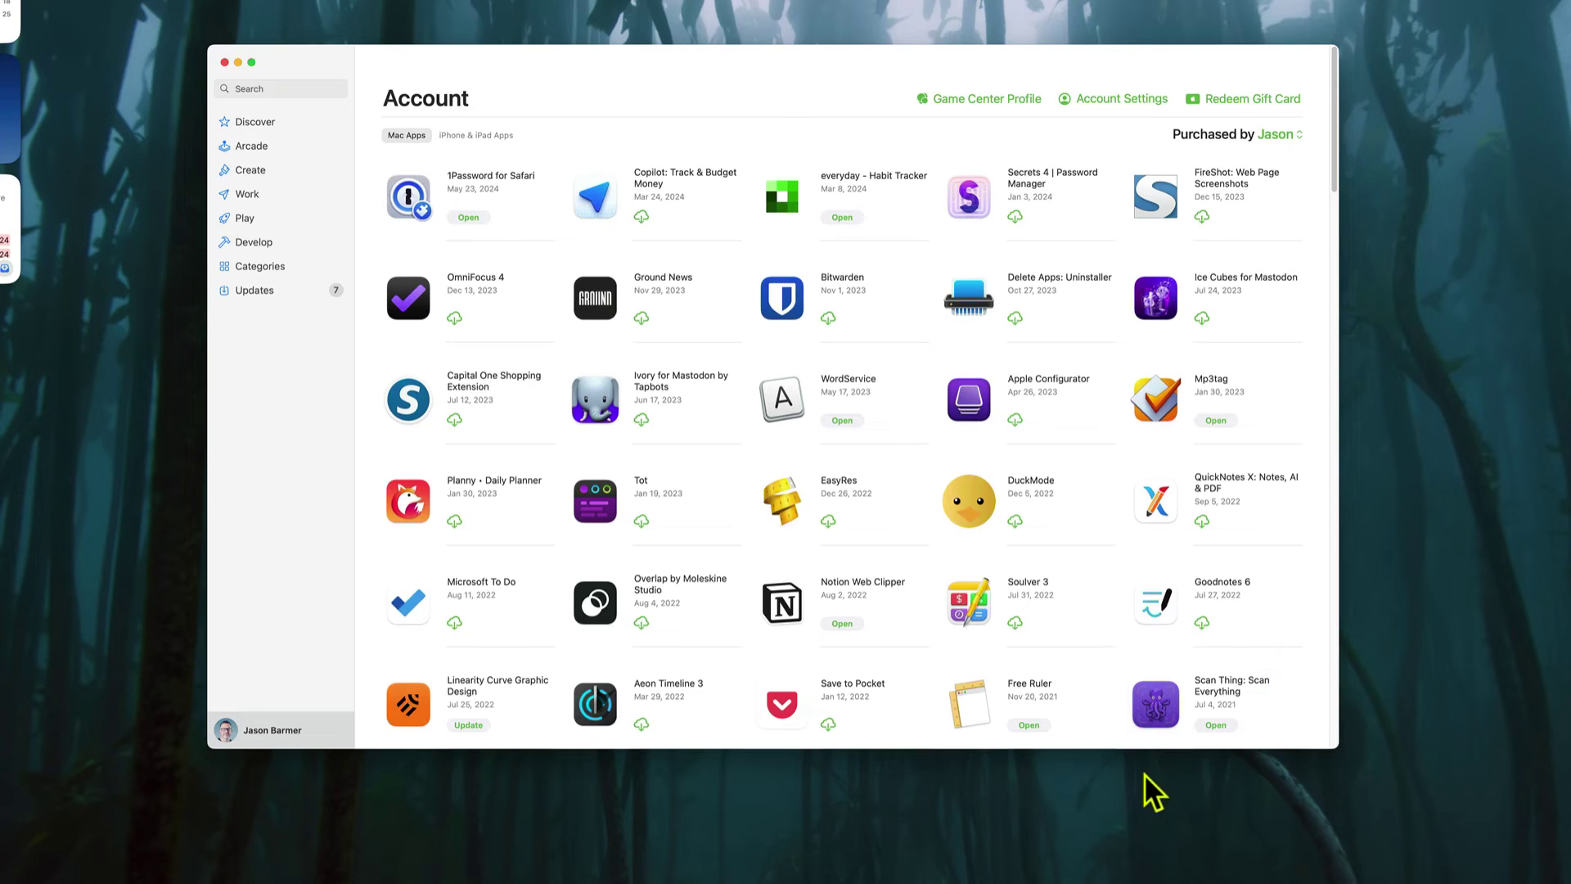
Step: Quit the App Store and open the Apple ID's Media & Purchases page in System Settings
key("super+q")
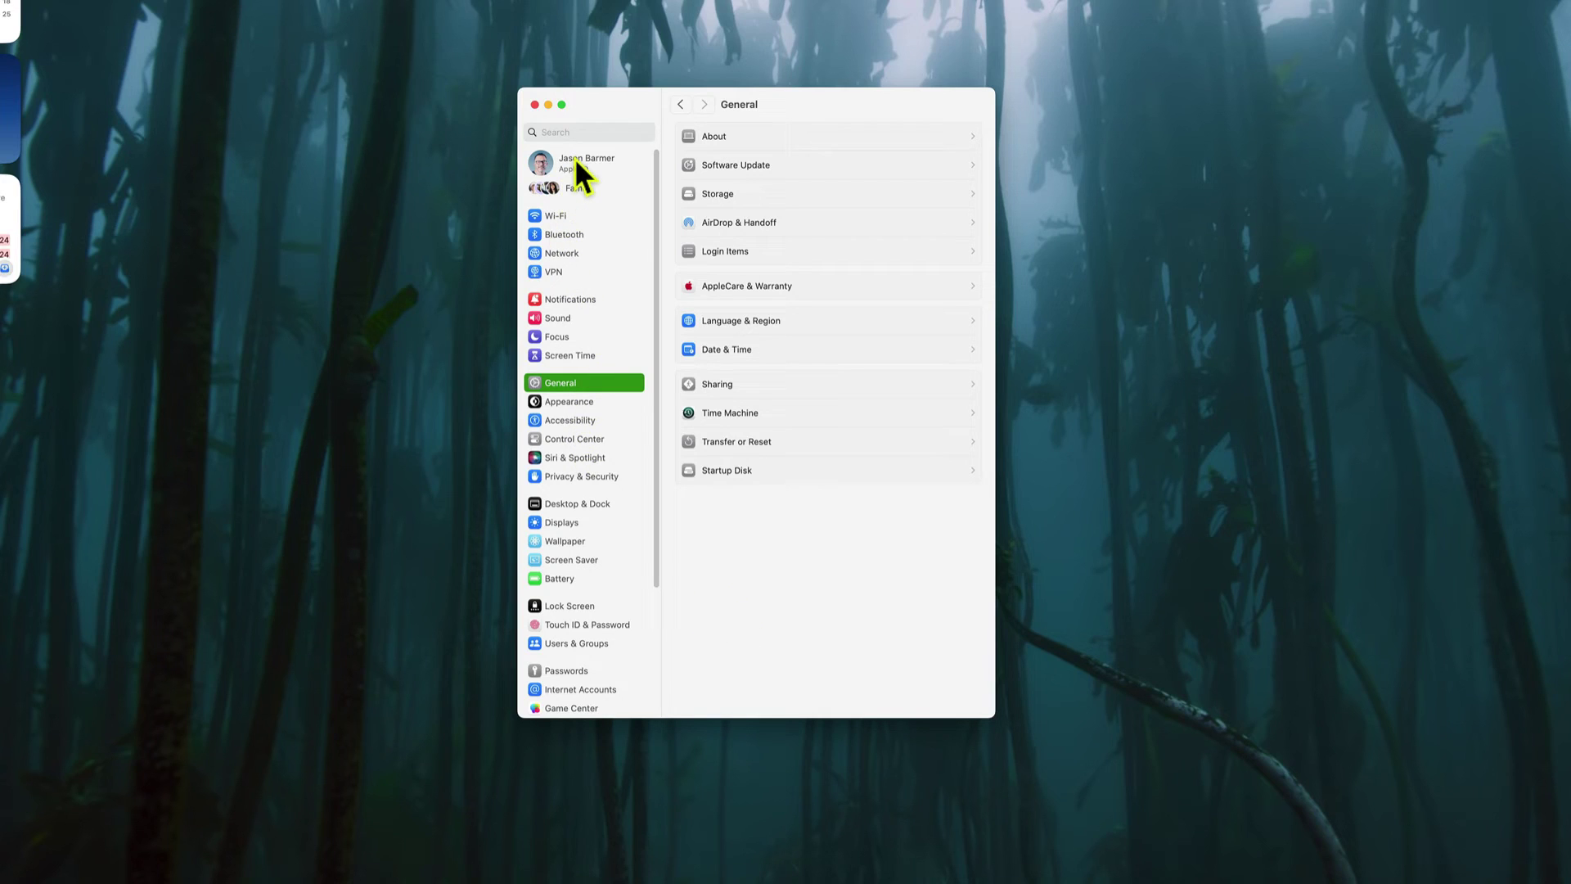
left_click(598, 161)
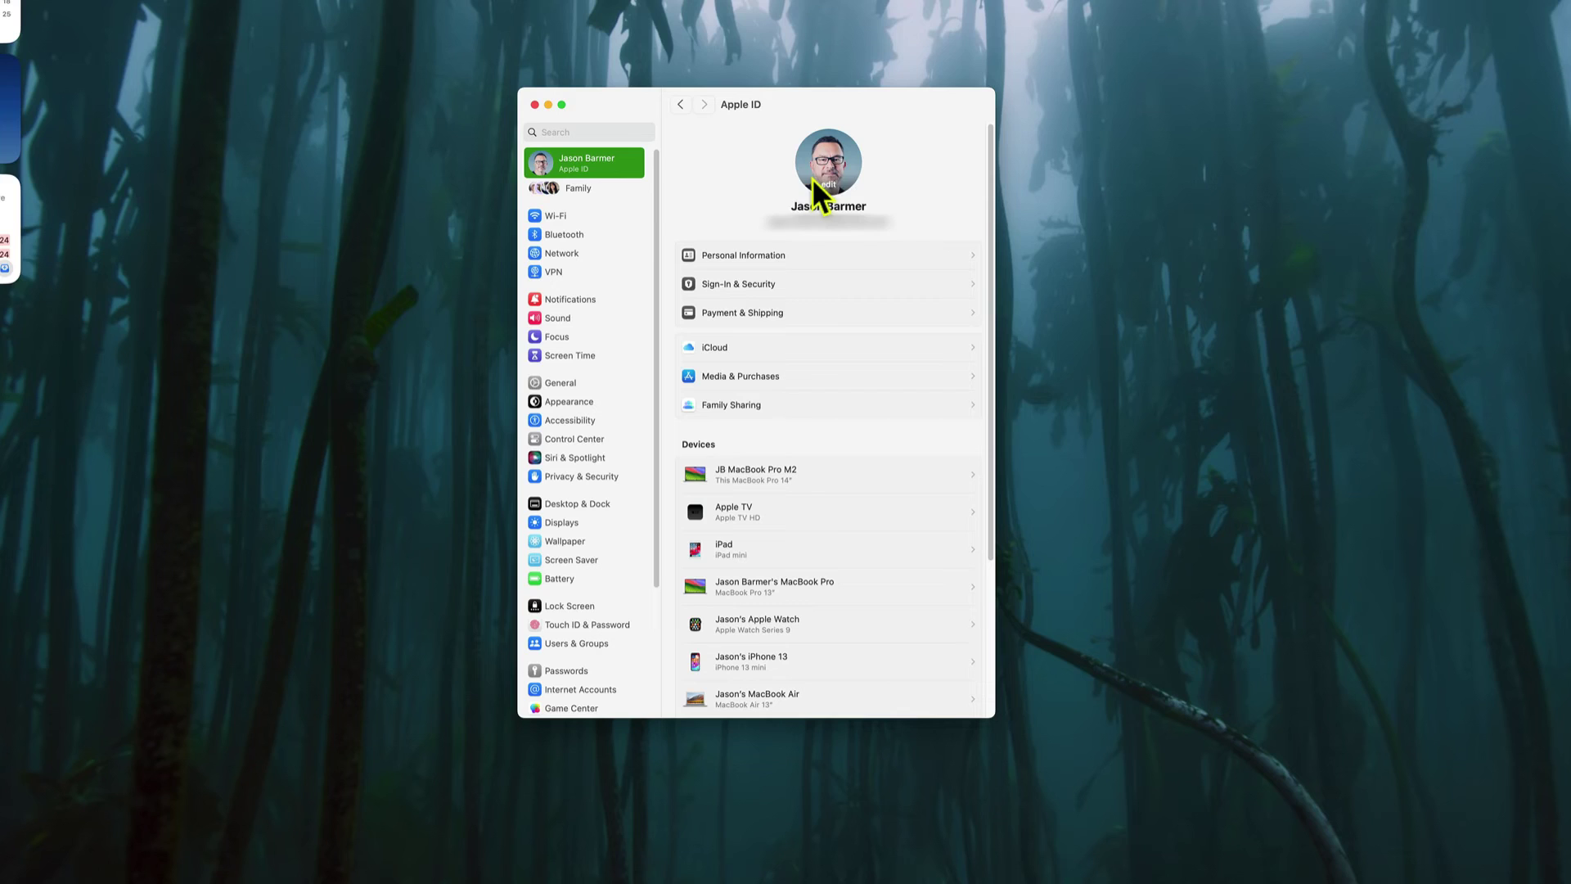
left_click(767, 376)
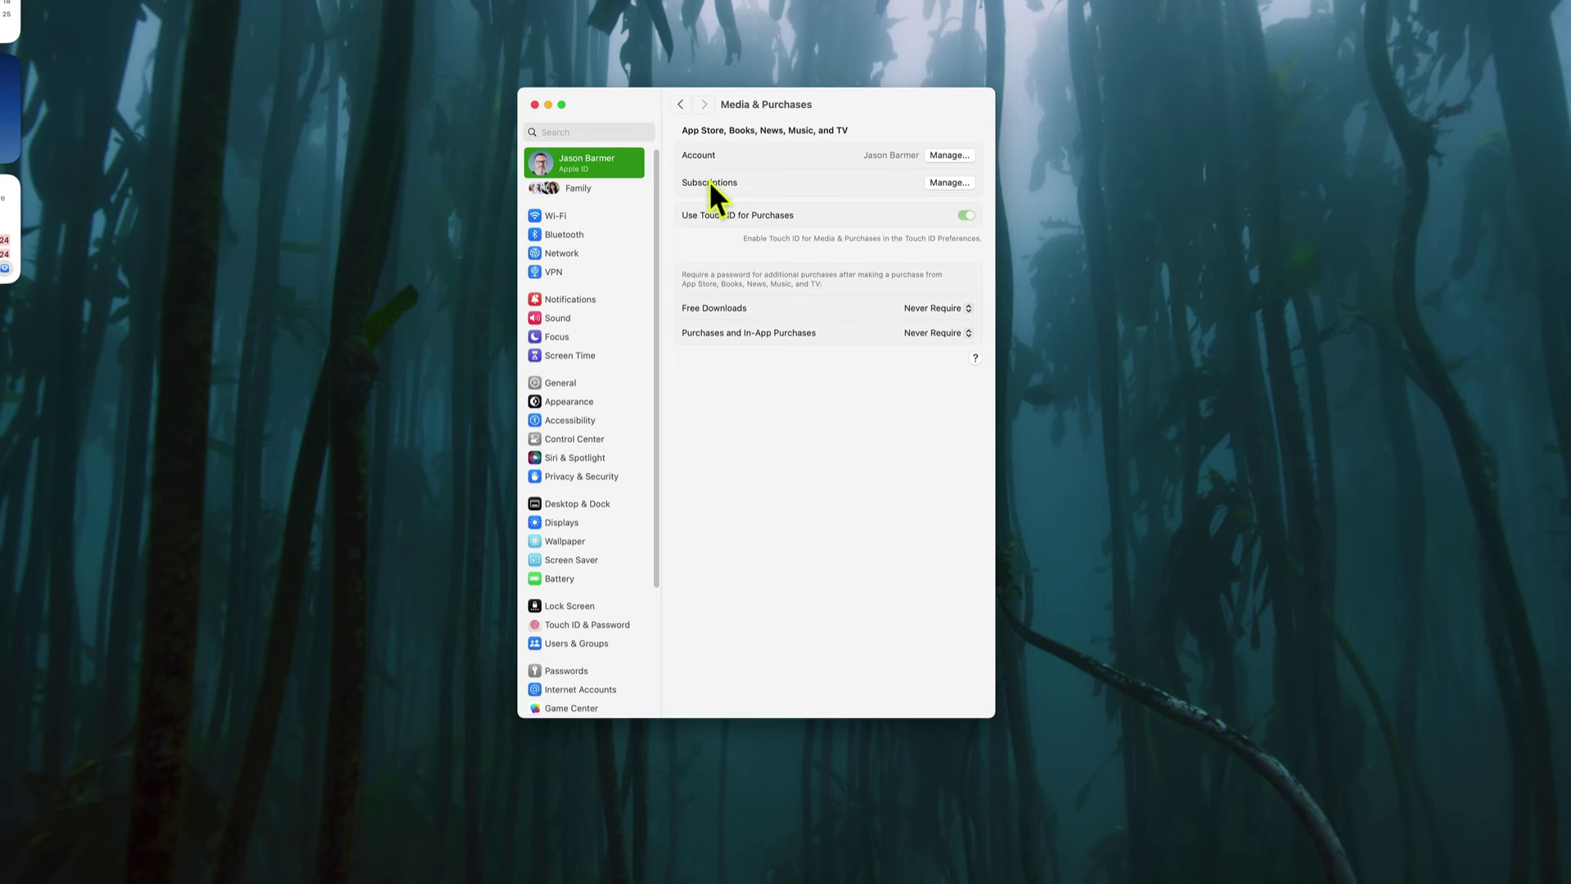
Step: Open the App Store subscriptions list via Manage… next to Subscriptions, then close it with Done
left_click(941, 182)
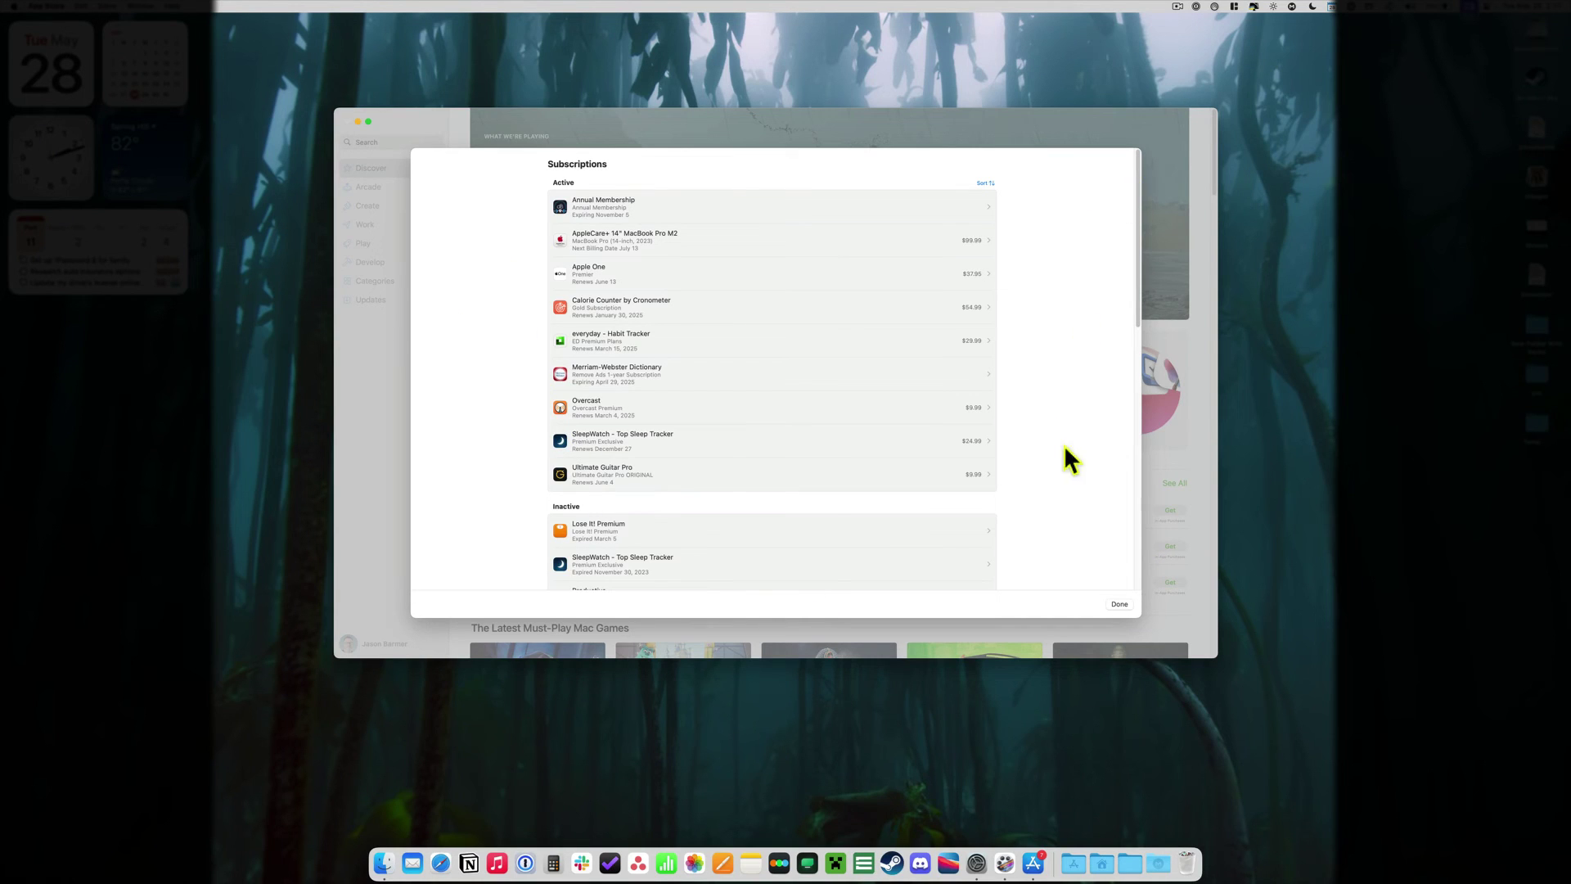
left_click(1121, 603)
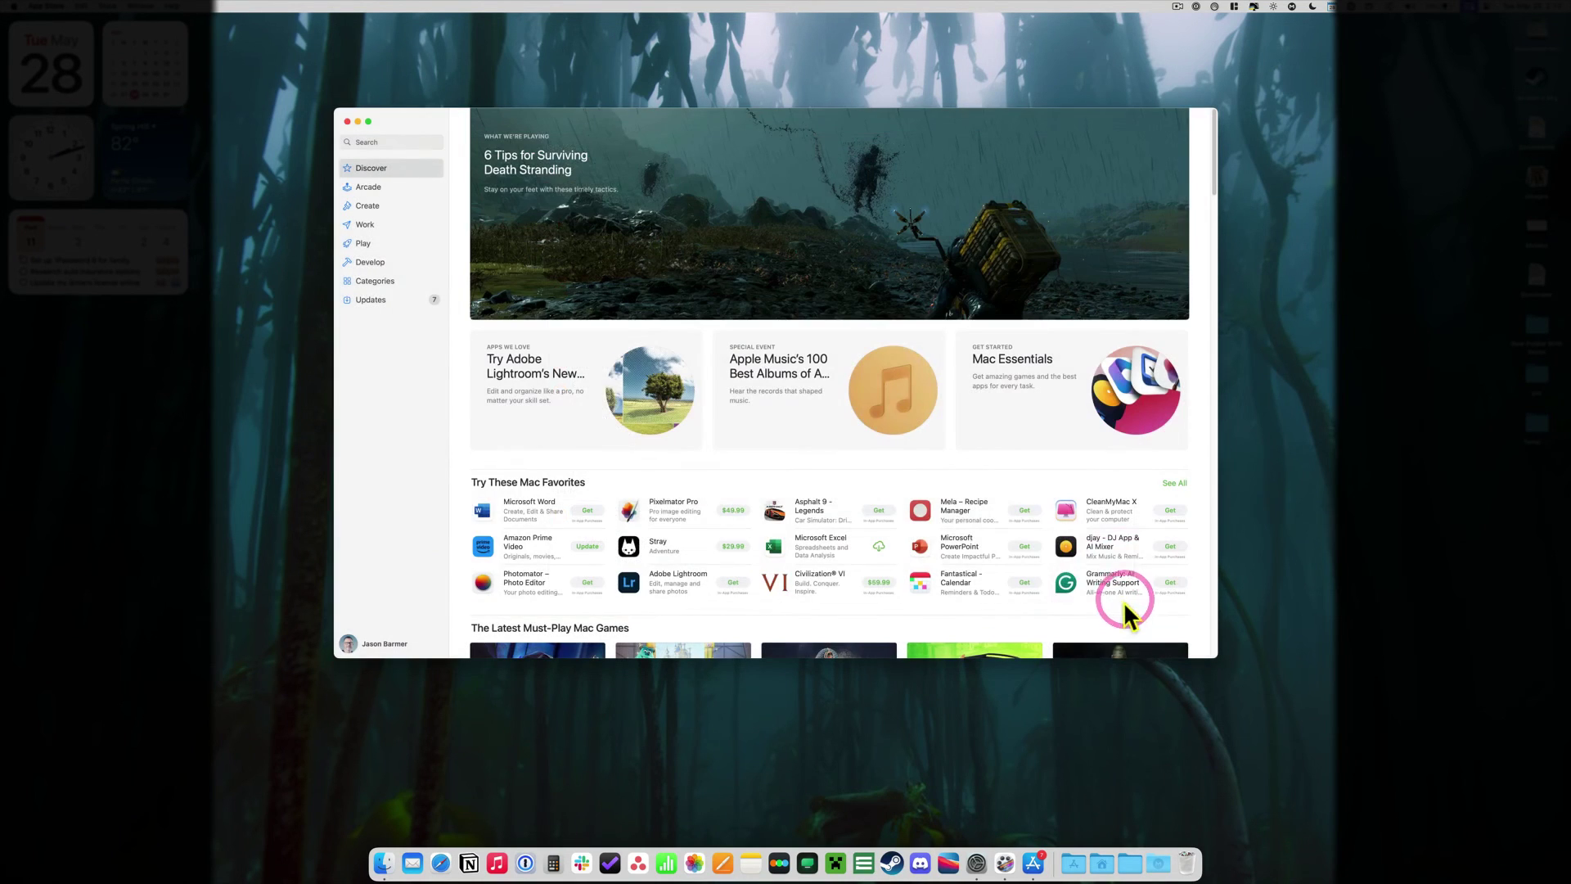
Step: Close the App Store window and the System Settings window
left_click(346, 121)
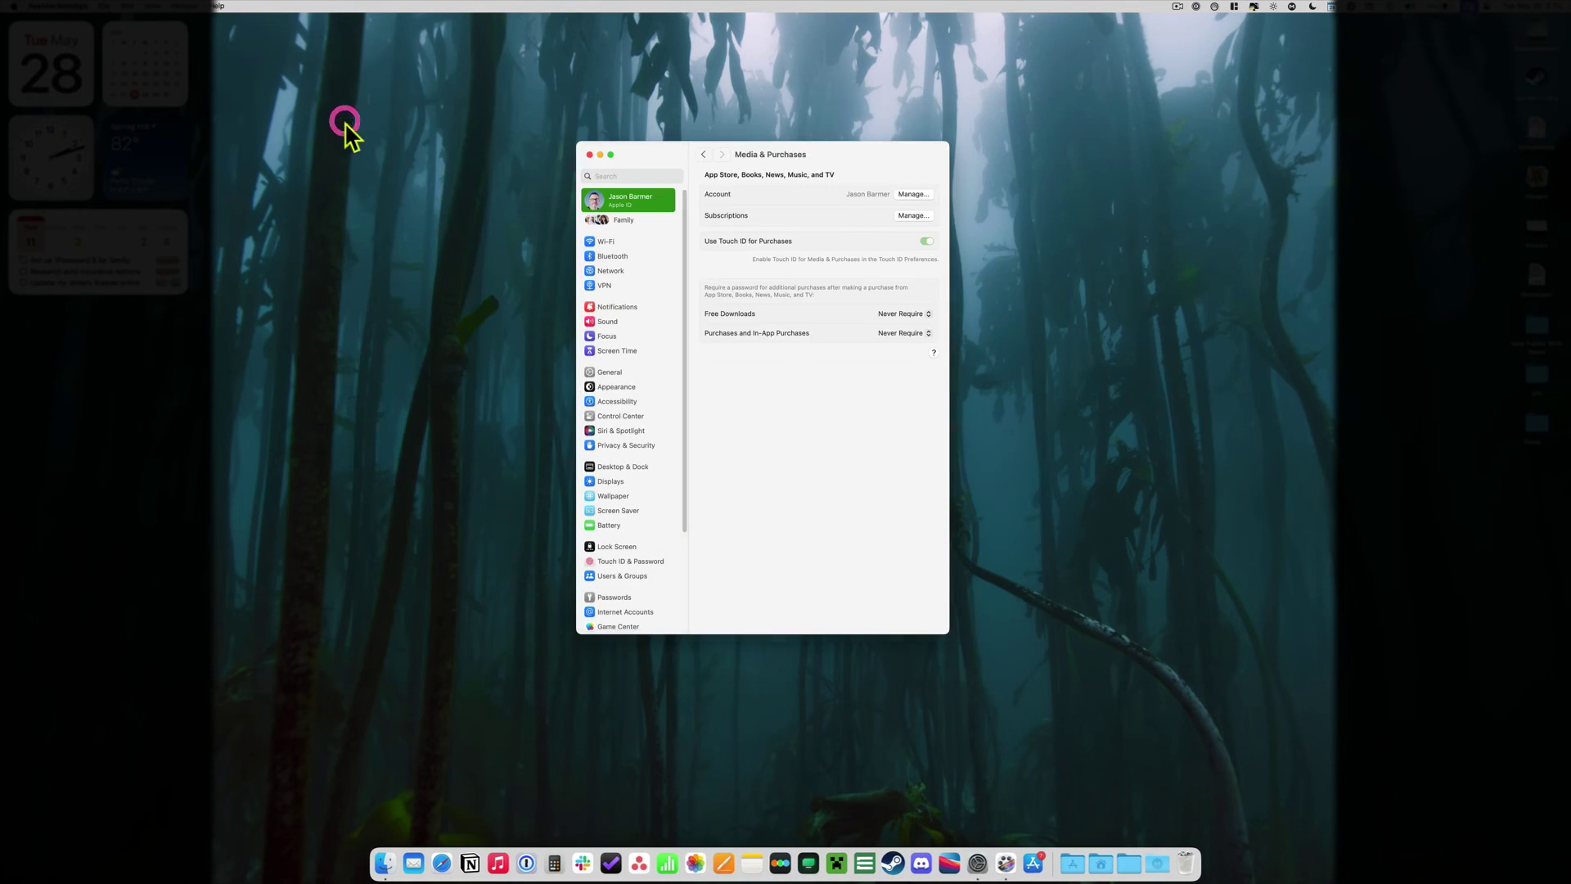
left_click(586, 153)
left_click(566, 319)
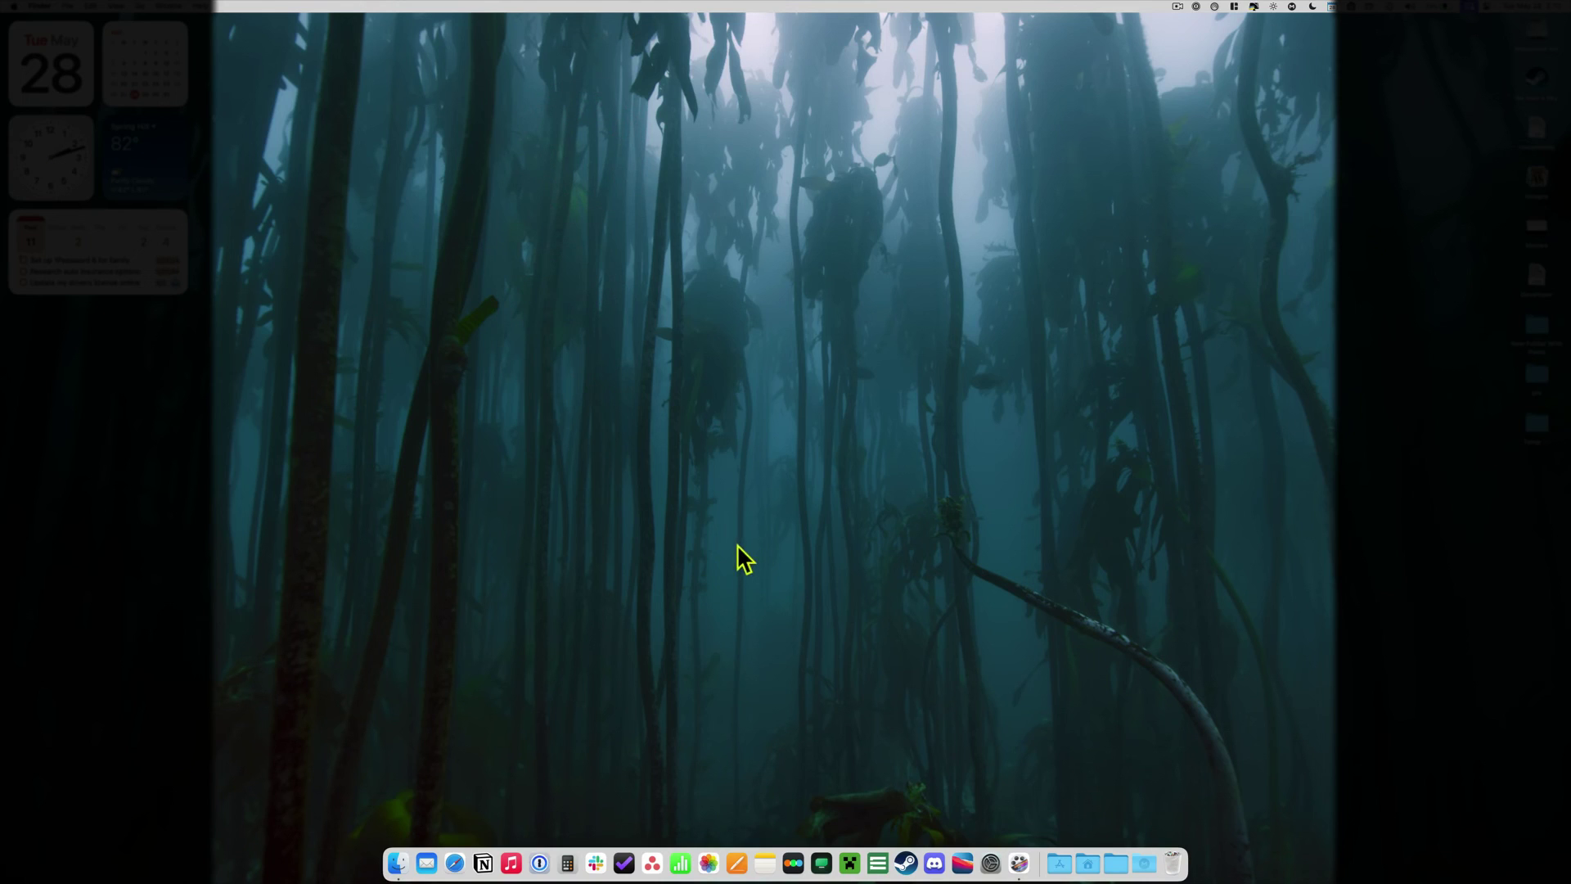